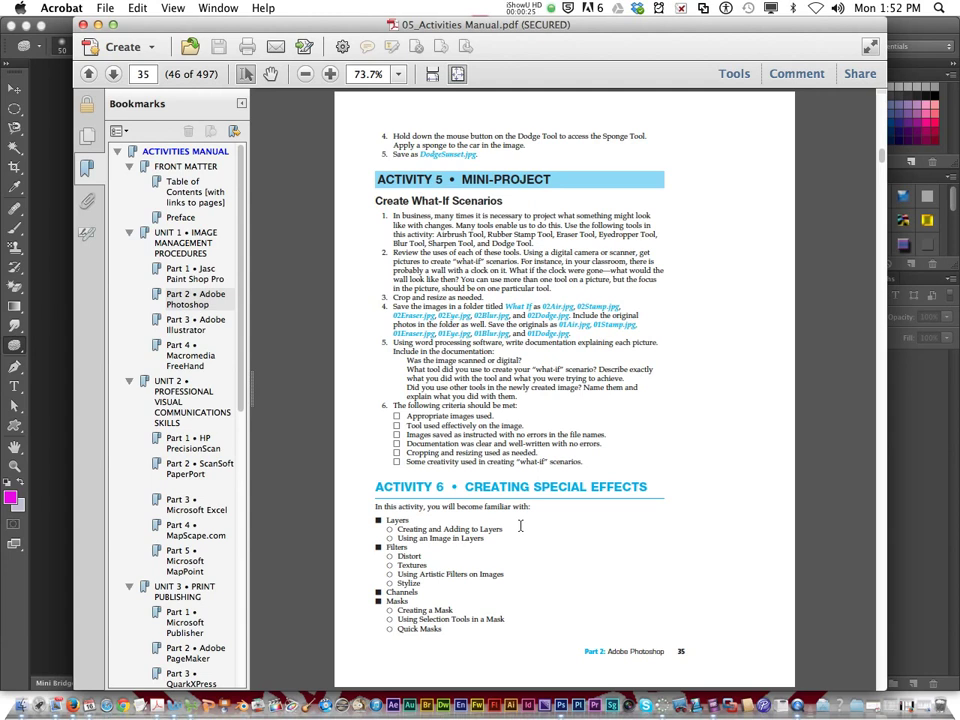
Switch from the activities manual to Photoshop and open Rain.jpg from the Un1Pt2_Photoshop folder.
{"action": "scroll", "coordinate": [520, 525], "scroll_direction": "down", "scroll_amount": 3}
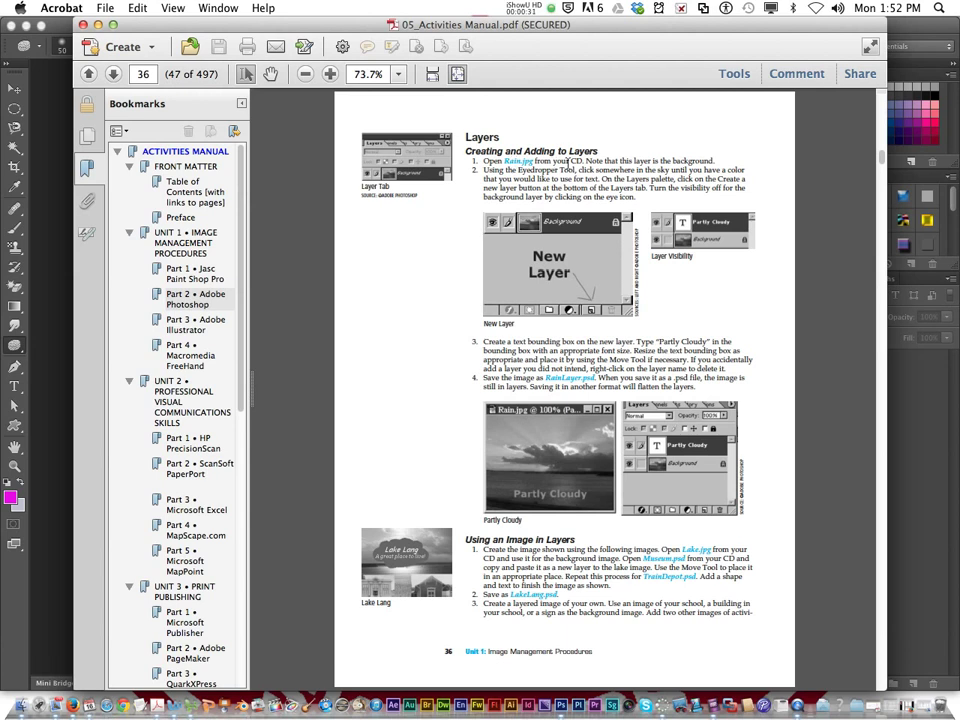
{"action": "left_click", "coordinate": [58, 137]}
{"action": "left_click", "coordinate": [119, 8]}
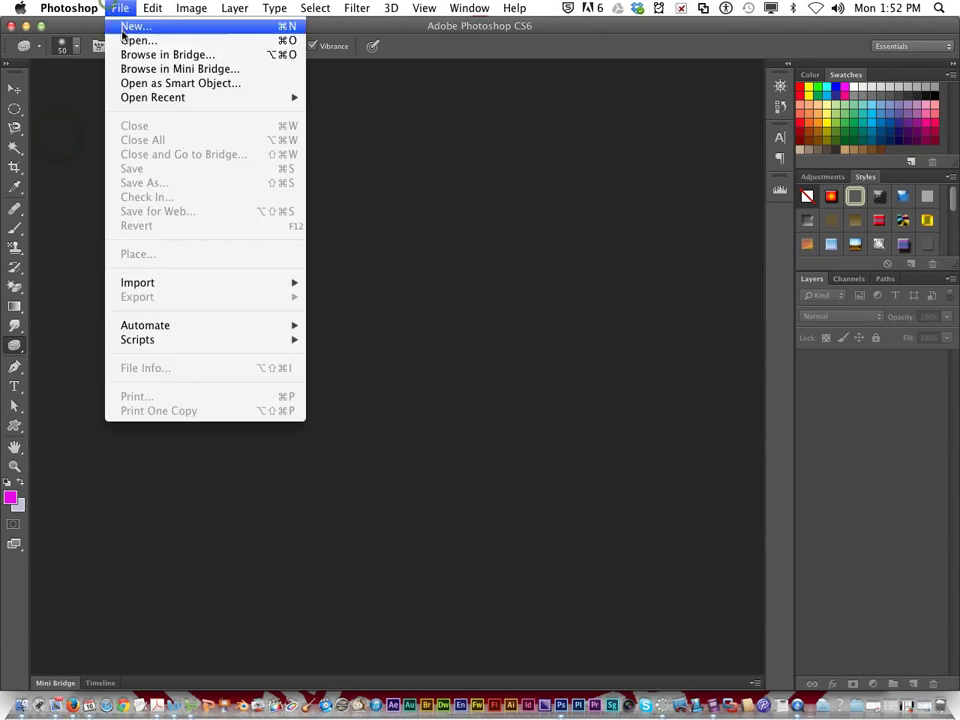
{"action": "left_click", "coordinate": [126, 40]}
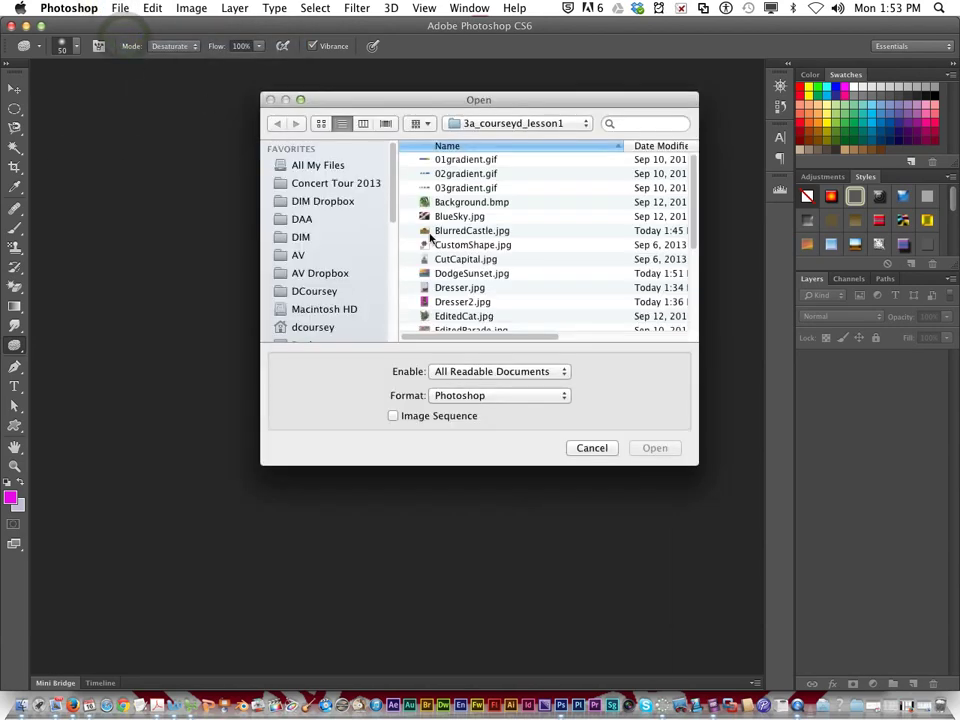
{"action": "left_click", "coordinate": [484, 123]}
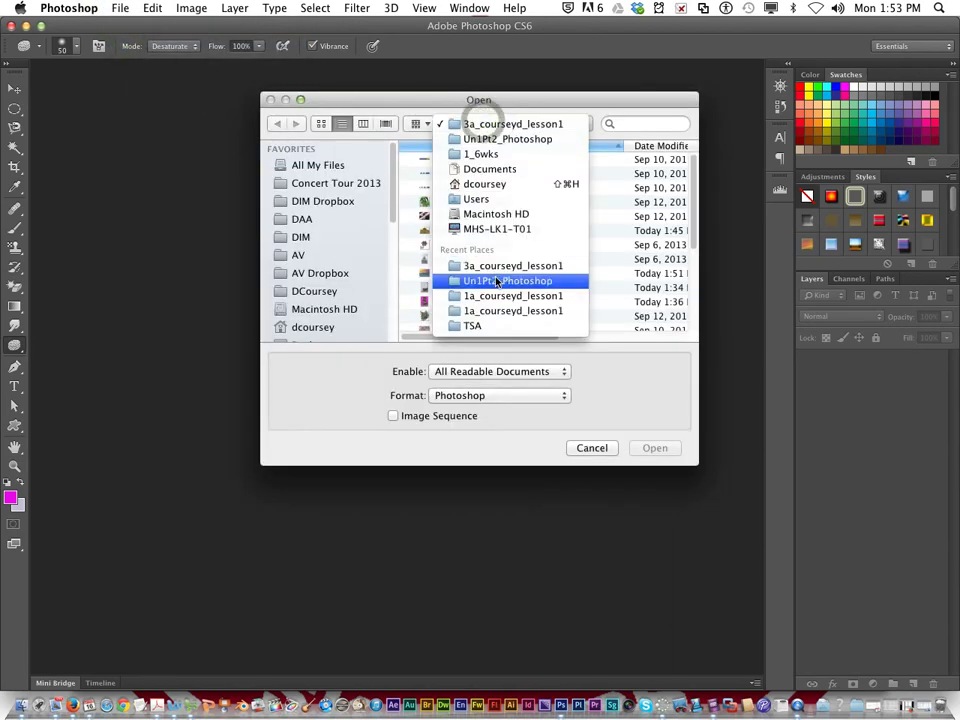
{"action": "left_click", "coordinate": [496, 281]}
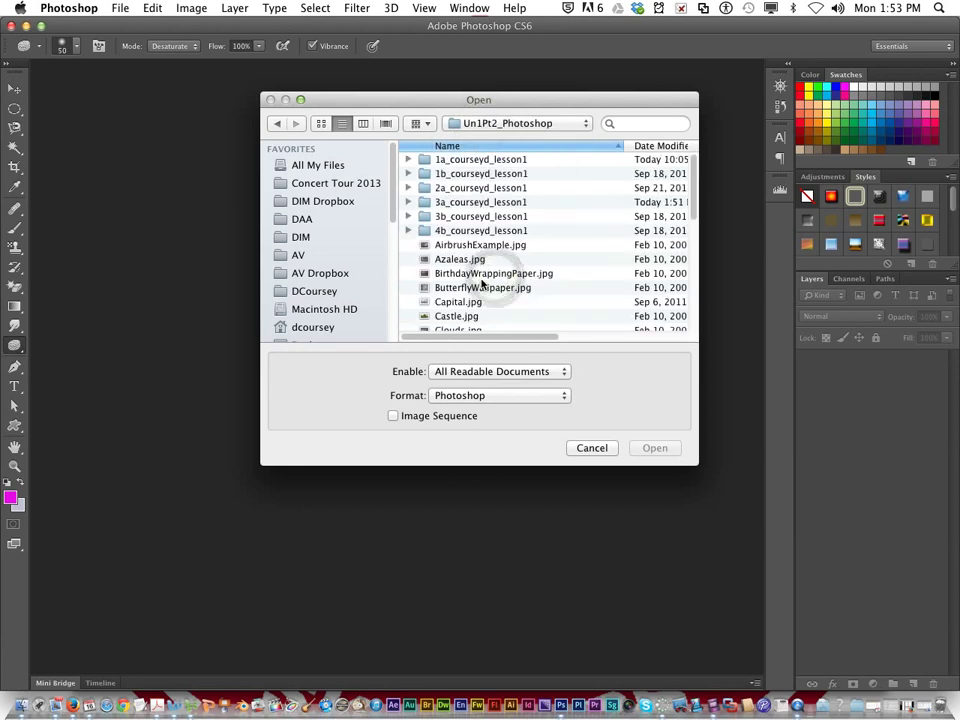
{"action": "scroll", "coordinate": [482, 284], "scroll_direction": "down", "scroll_amount": 3}
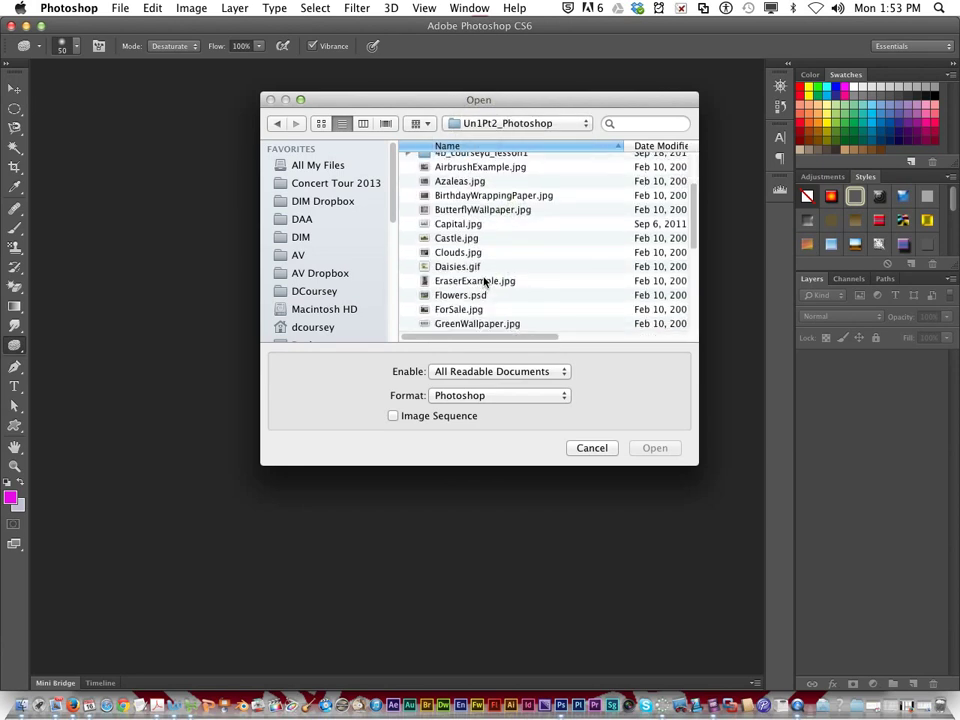
{"action": "scroll", "coordinate": [484, 281], "scroll_direction": "down", "scroll_amount": 8}
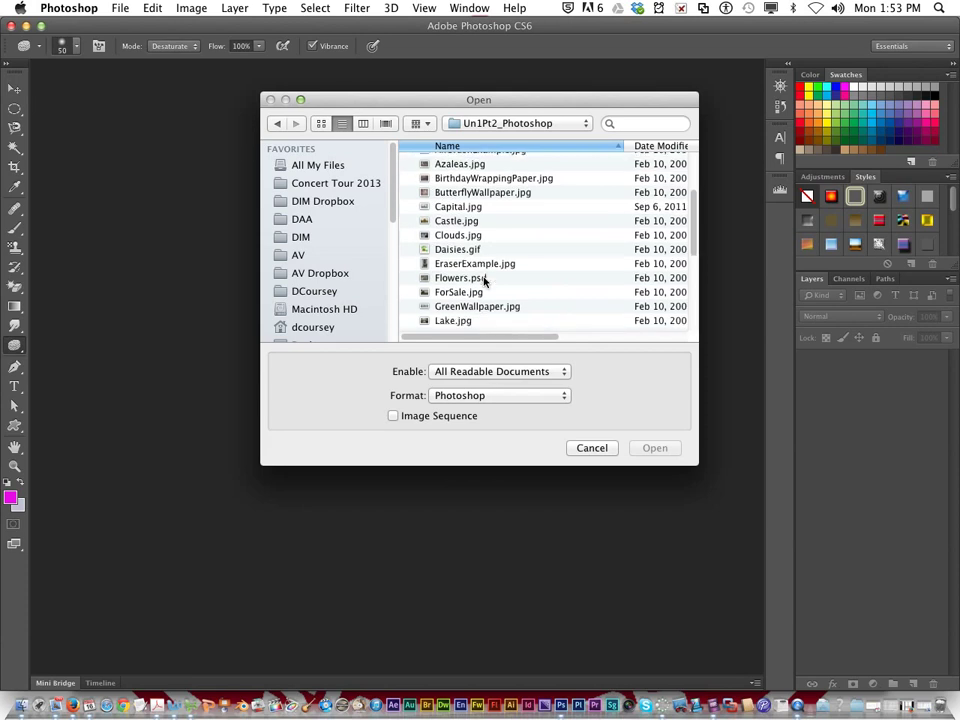
{"action": "left_click", "coordinate": [447, 229]}
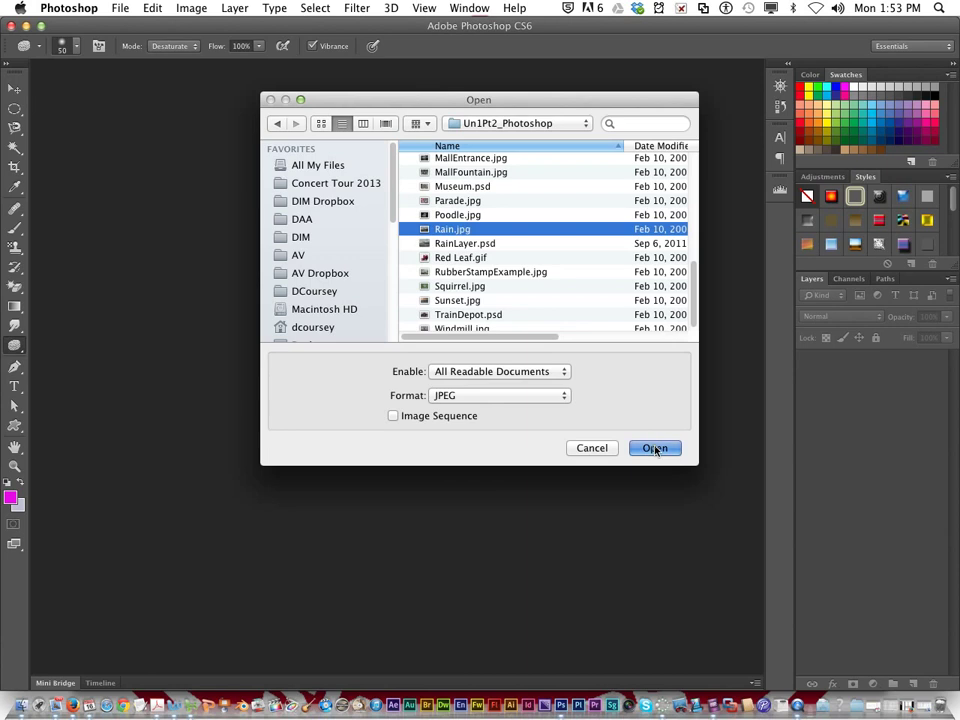
{"action": "left_click", "coordinate": [654, 448]}
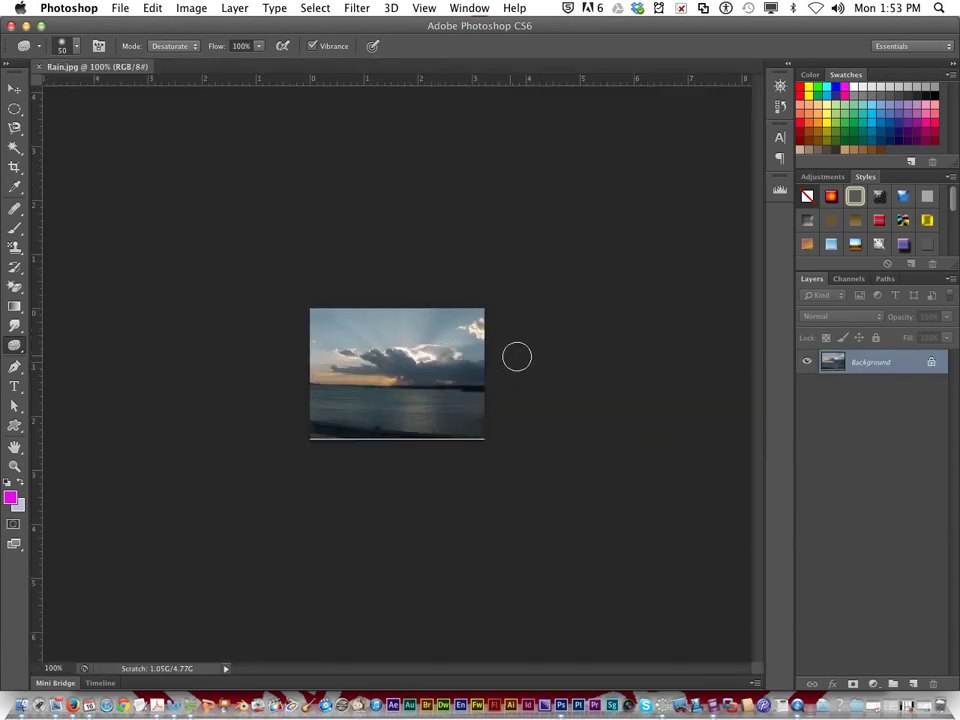
Sample the orange glow just above the horizon as the foreground color with the Eyedropper, and add a new empty layer above Background.
{"action": "left_click", "coordinate": [780, 85]}
{"action": "left_click", "coordinate": [740, 244]}
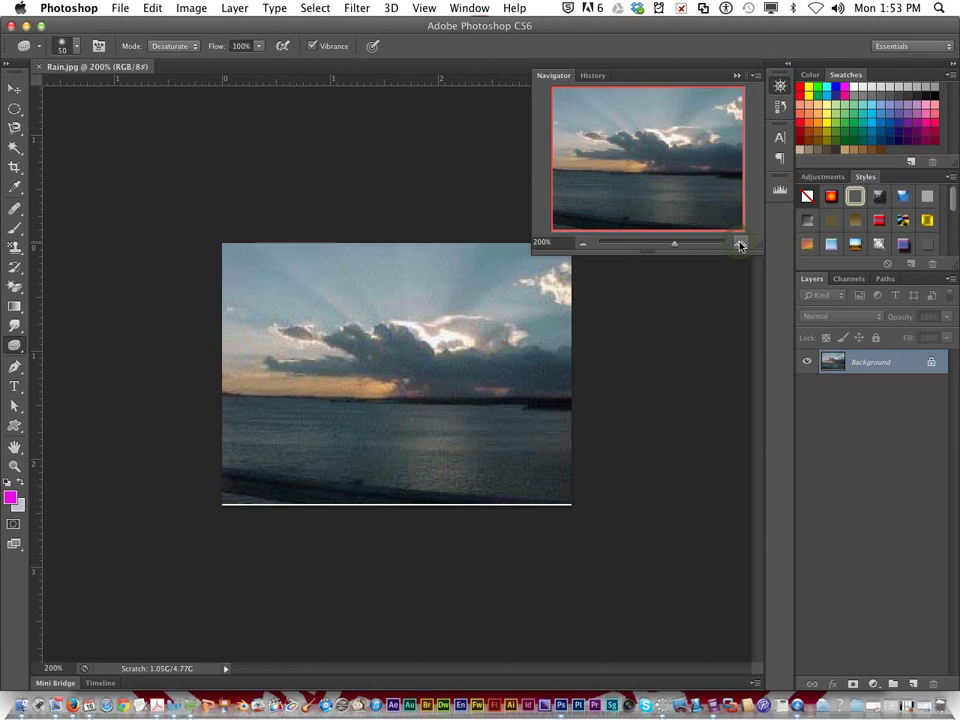
{"action": "left_click", "coordinate": [741, 244]}
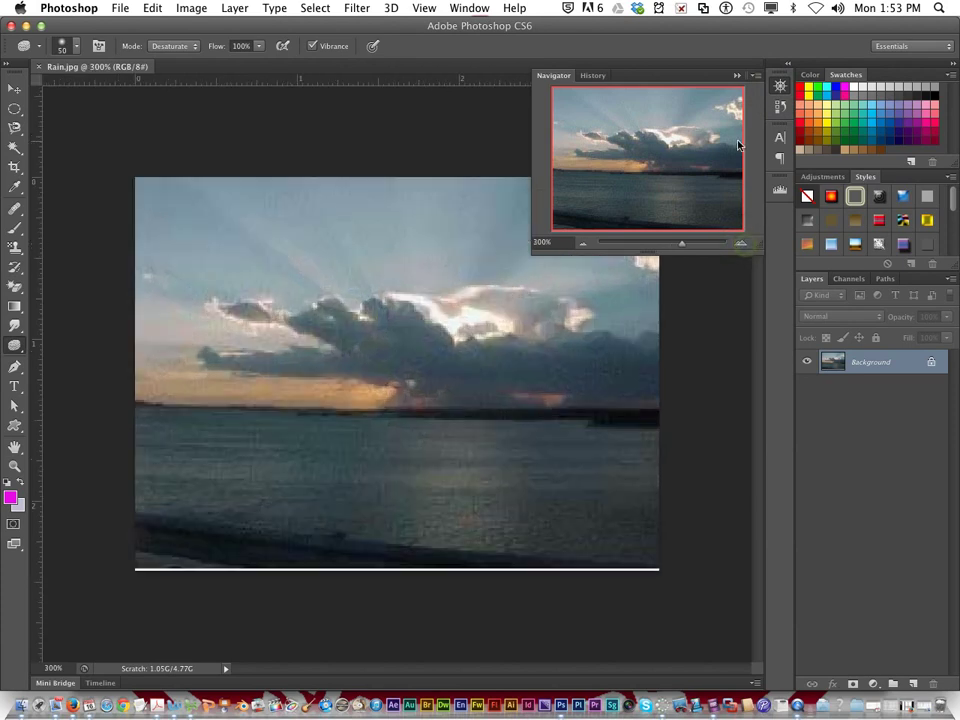
{"action": "left_click", "coordinate": [730, 122]}
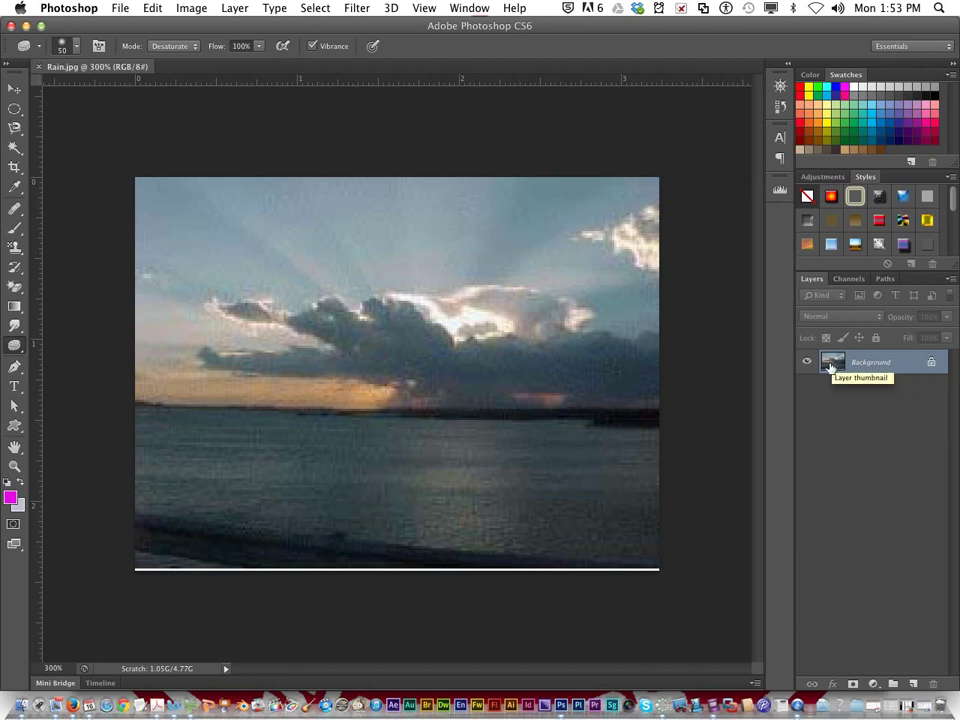
{"action": "key", "text": "i"}
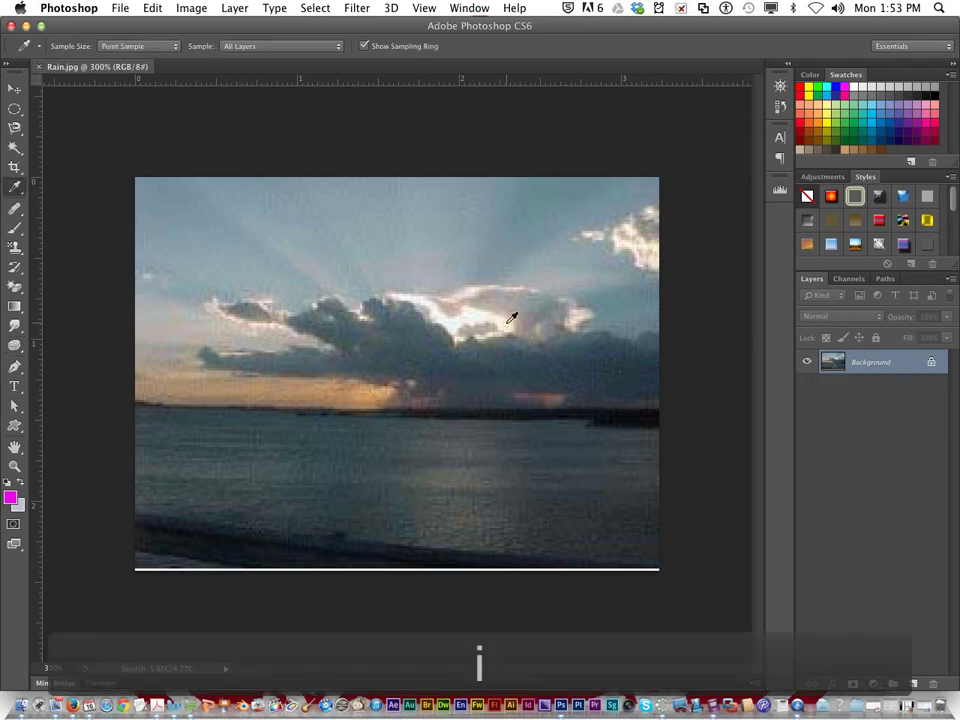
{"action": "right_click", "coordinate": [13, 191]}
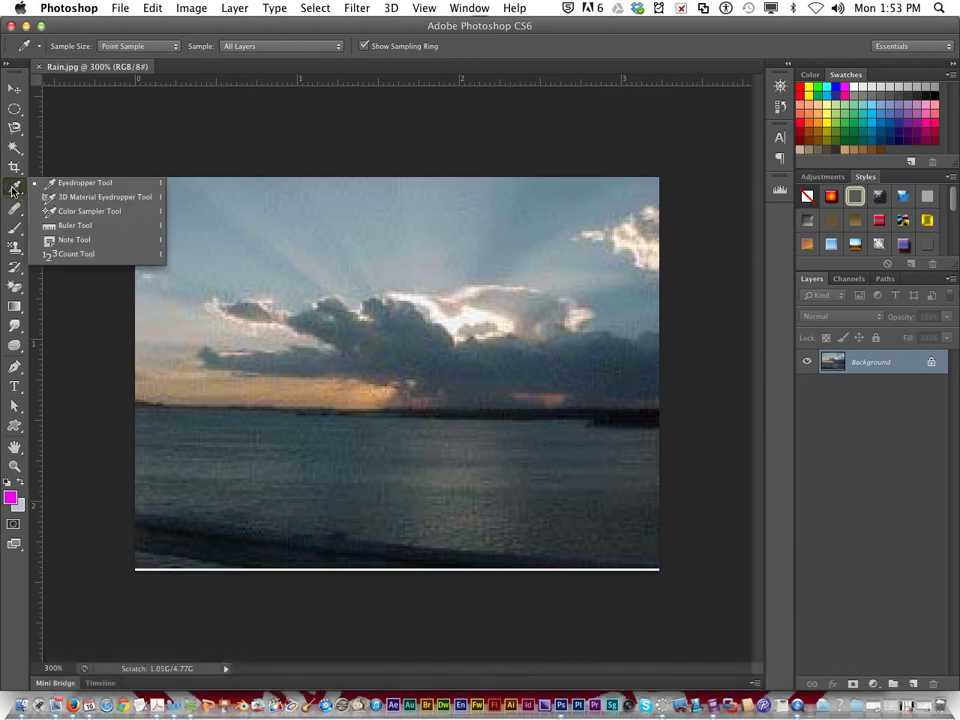
{"action": "left_click", "coordinate": [62, 184]}
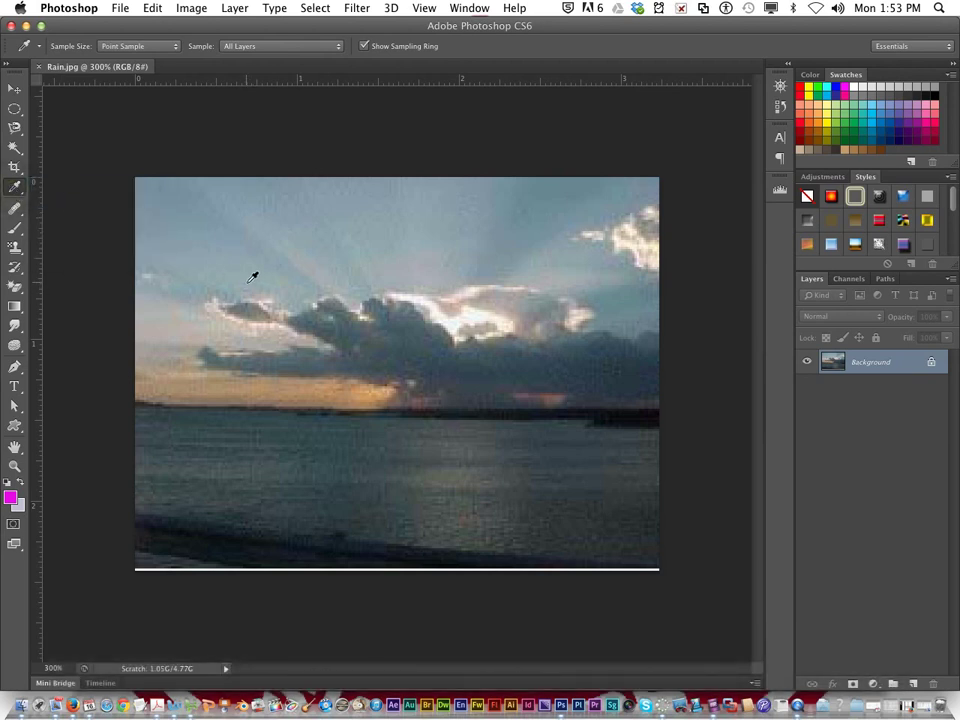
{"action": "left_click", "coordinate": [371, 385]}
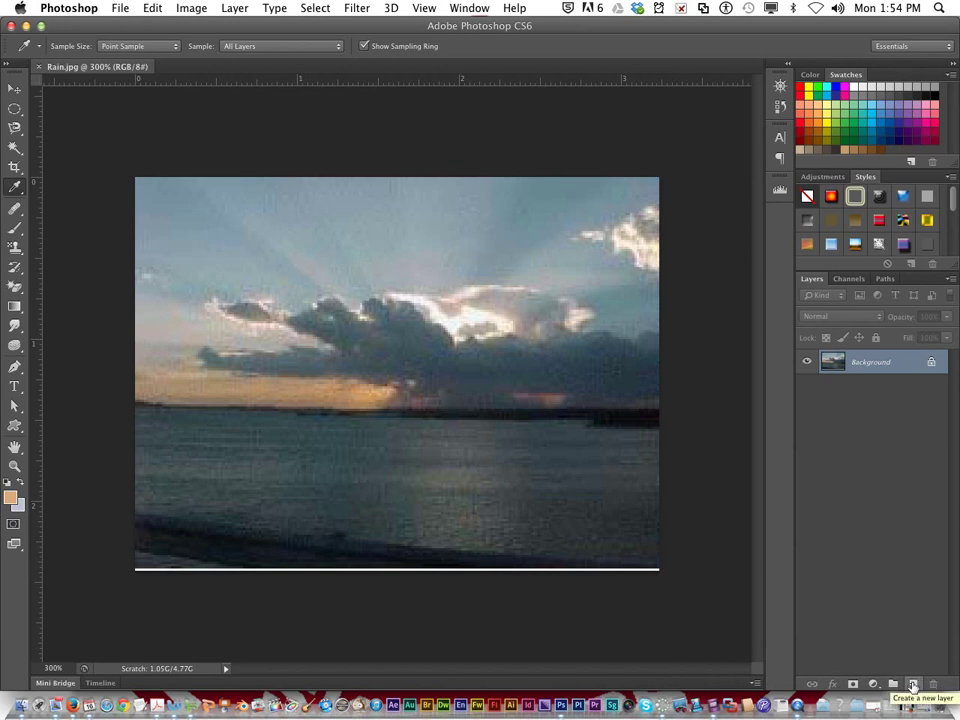
{"action": "left_click", "coordinate": [912, 686]}
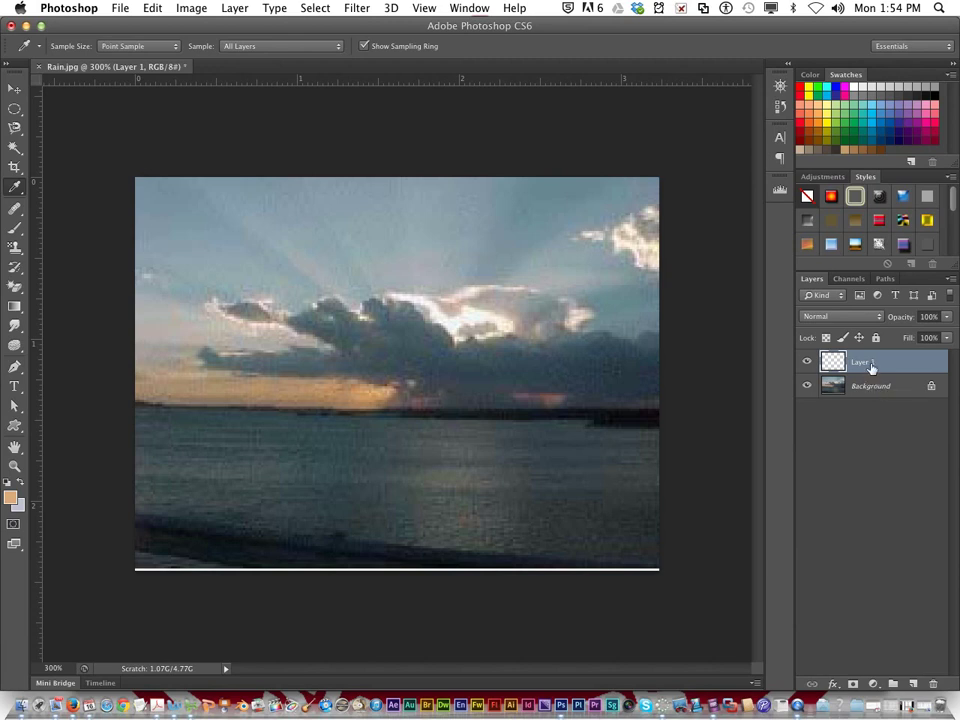
Add two more empty layers above the first new layer, and delete both of them again.
{"action": "left_click", "coordinate": [913, 683]}
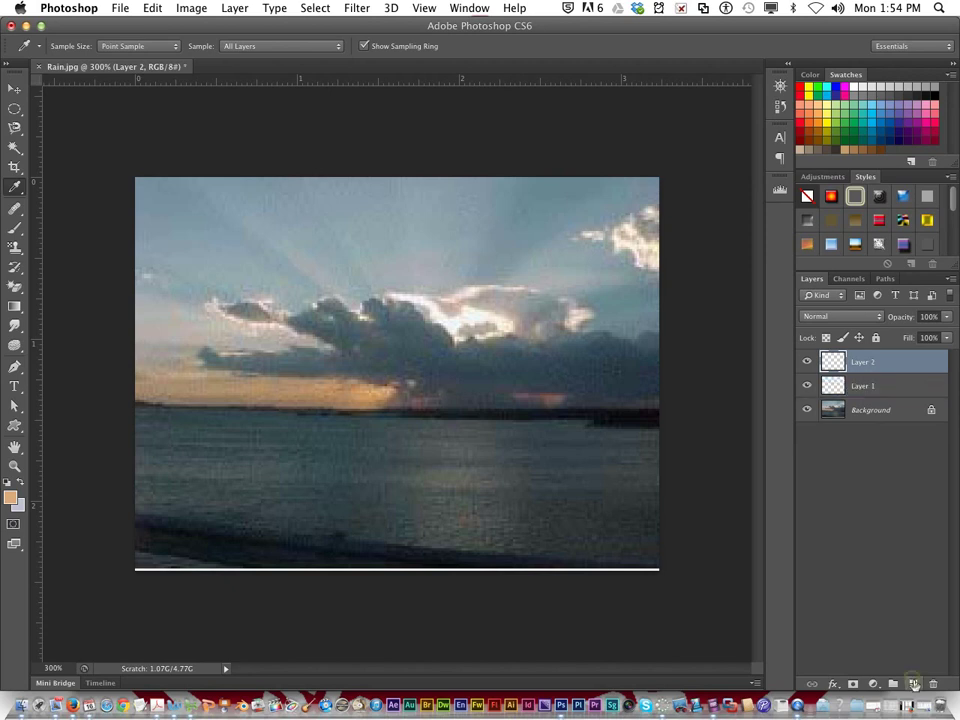
{"action": "left_click", "coordinate": [913, 683]}
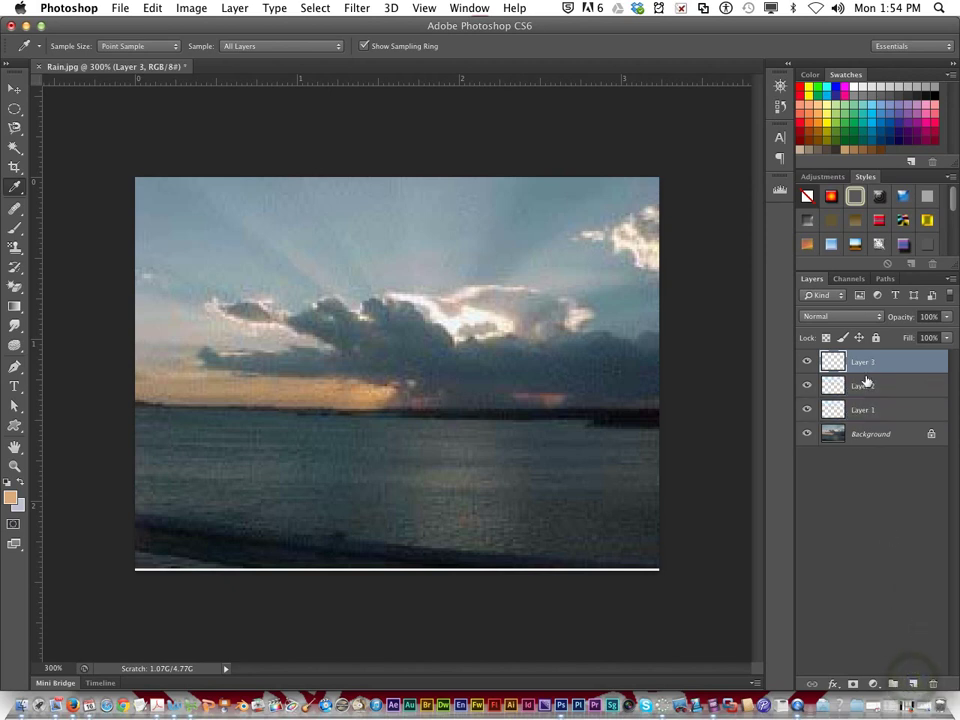
{"action": "right_click", "coordinate": [867, 362]}
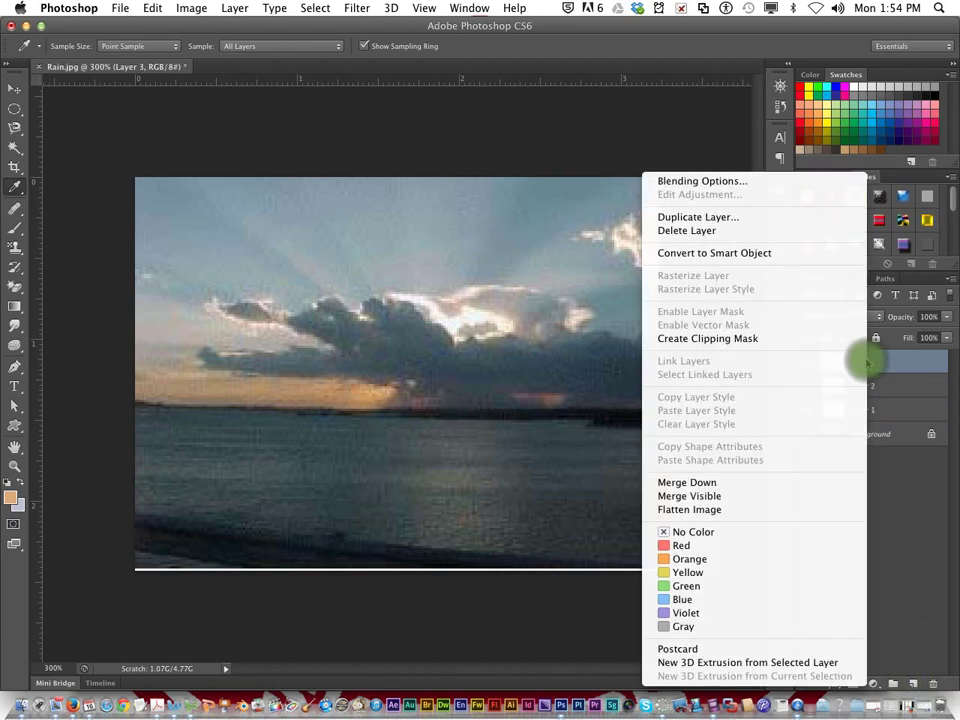
{"action": "left_click", "coordinate": [769, 233]}
{"action": "left_click", "coordinate": [586, 259]}
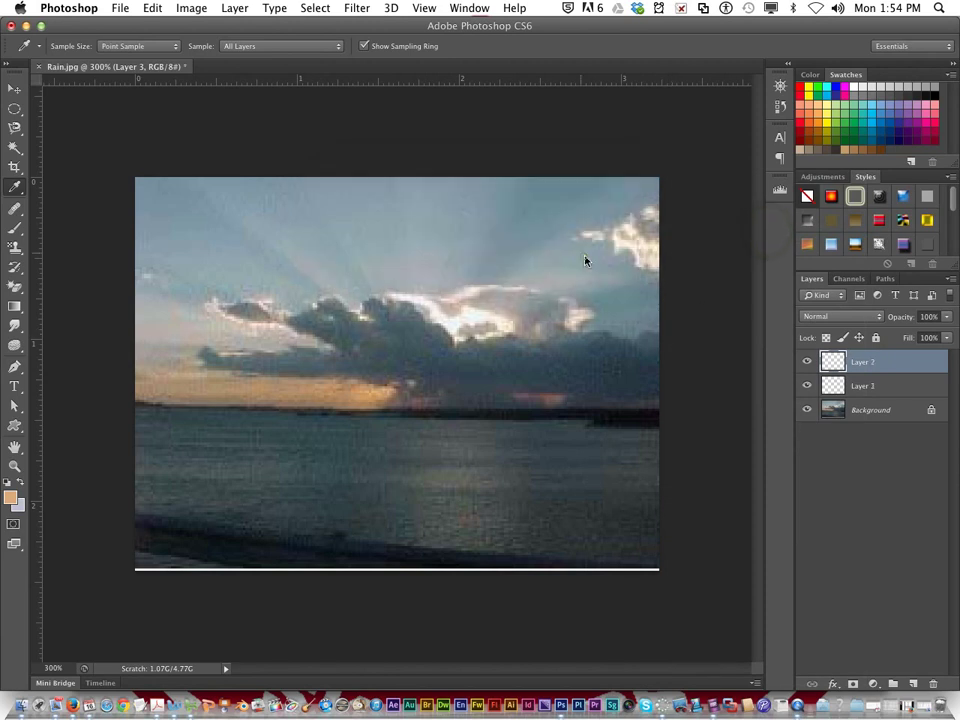
{"action": "left_click_drag", "start_coordinate": [864, 362], "coordinate": [933, 686]}
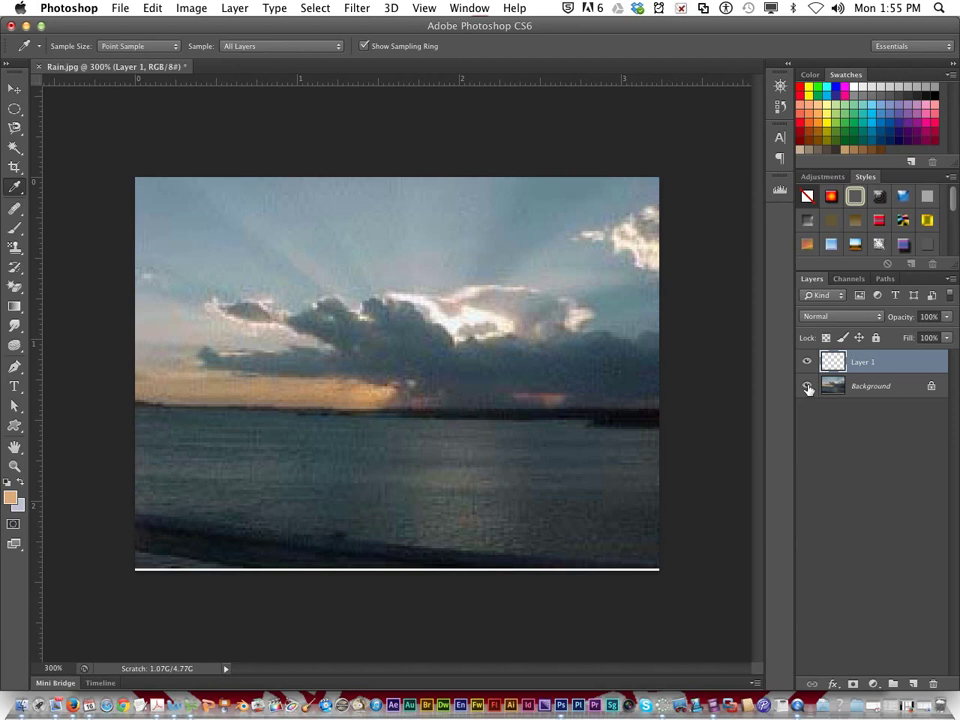
Turn off the visibility of the Background layer.
{"action": "left_click", "coordinate": [808, 389]}
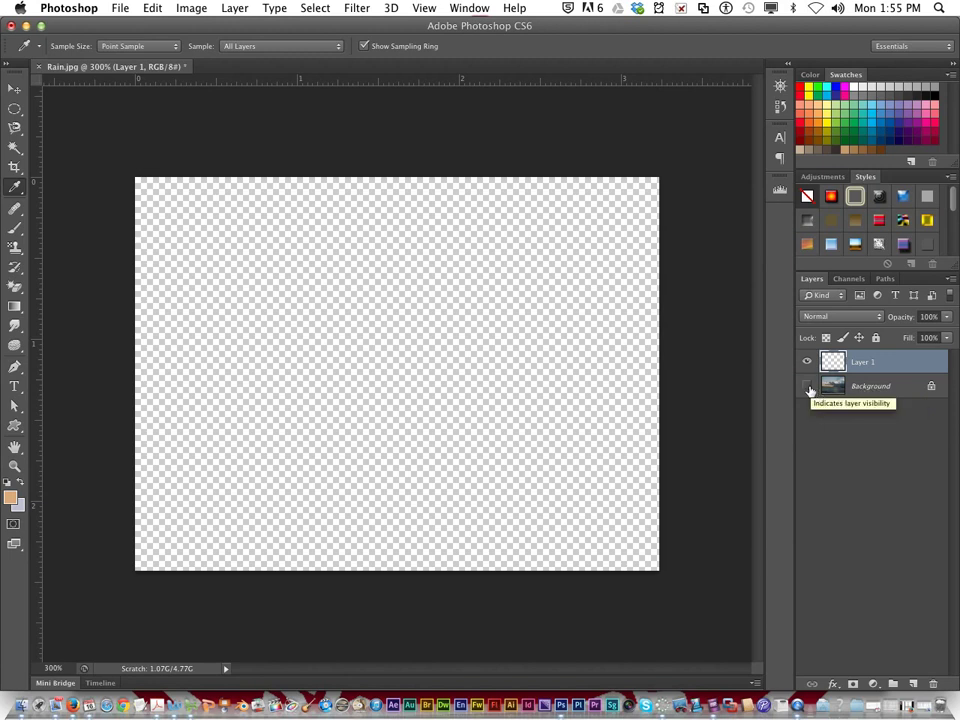
{"action": "left_click", "coordinate": [808, 389]}
{"action": "left_click", "coordinate": [808, 389]}
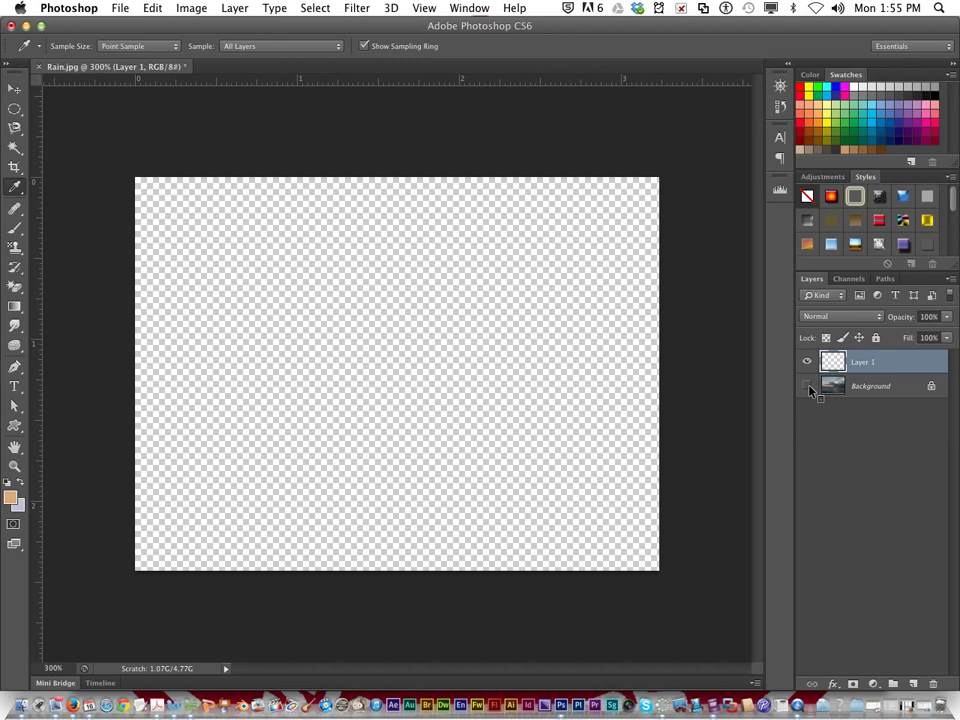
{"action": "left_click", "coordinate": [808, 389]}
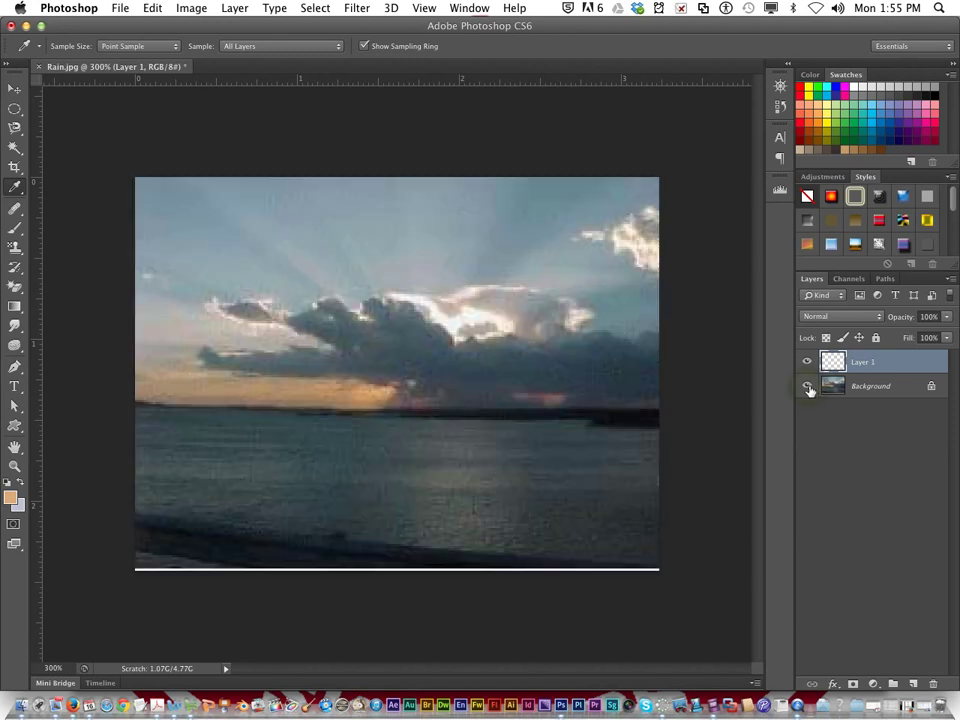
{"action": "left_click", "coordinate": [808, 389]}
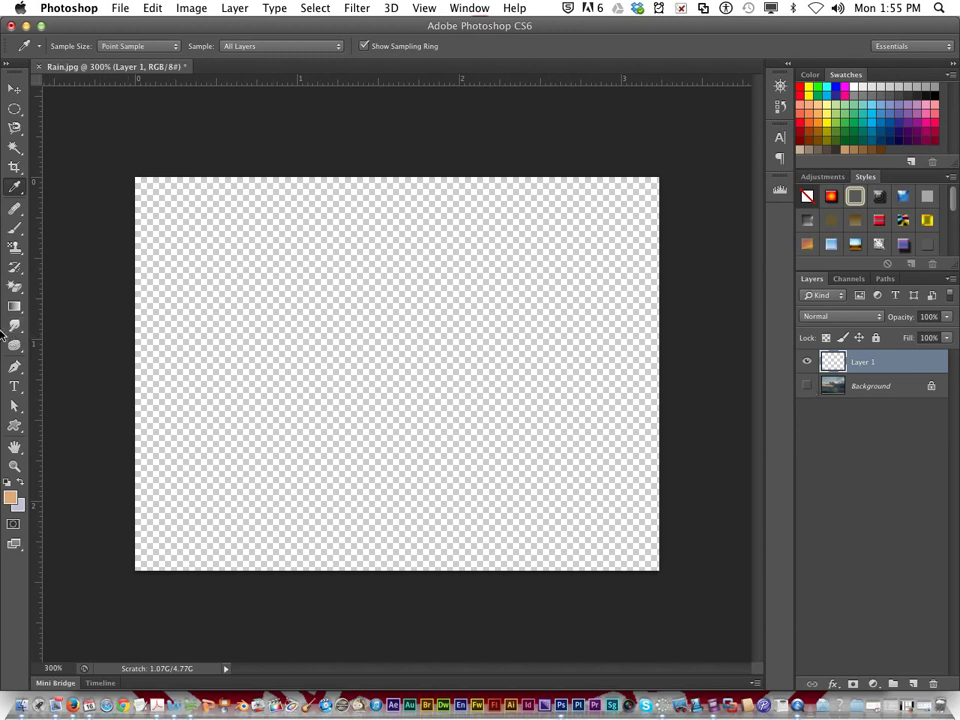
Create a text bounding box across the upper half of the canvas and enter "Partly Cloudy" in it.
{"action": "left_click", "coordinate": [16, 394]}
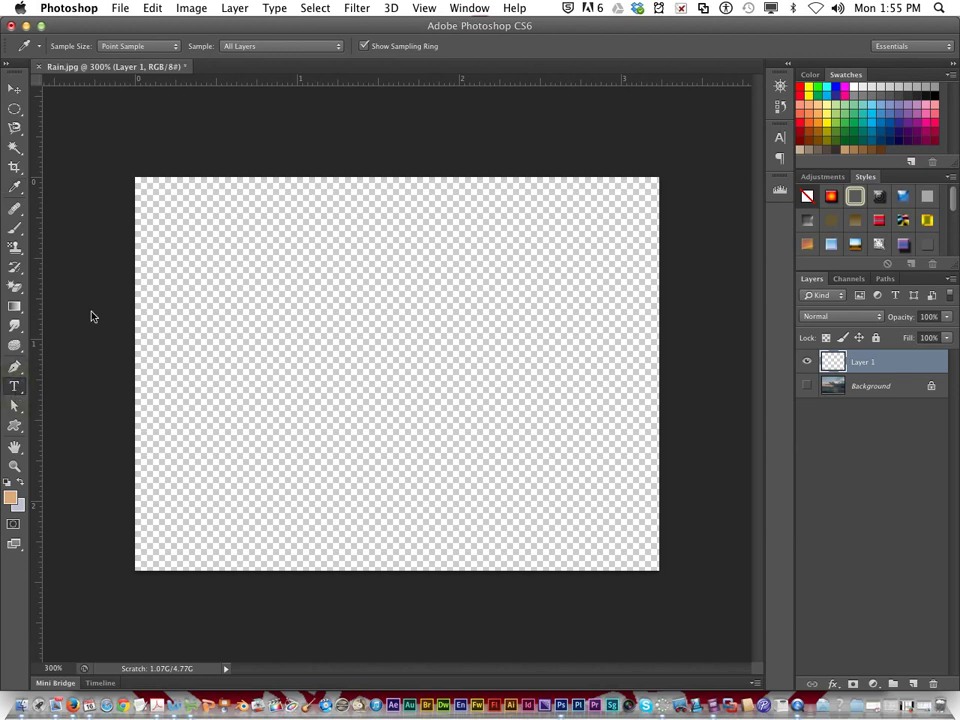
{"action": "left_click_drag", "start_coordinate": [193, 210], "coordinate": [569, 379]}
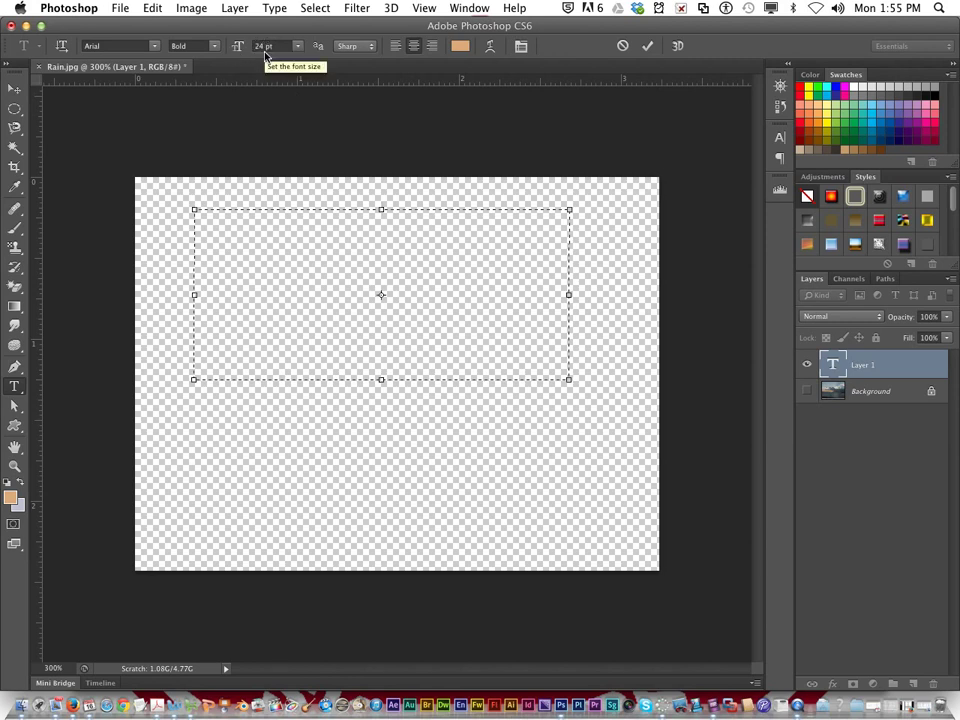
{"action": "type", "text": "P"}
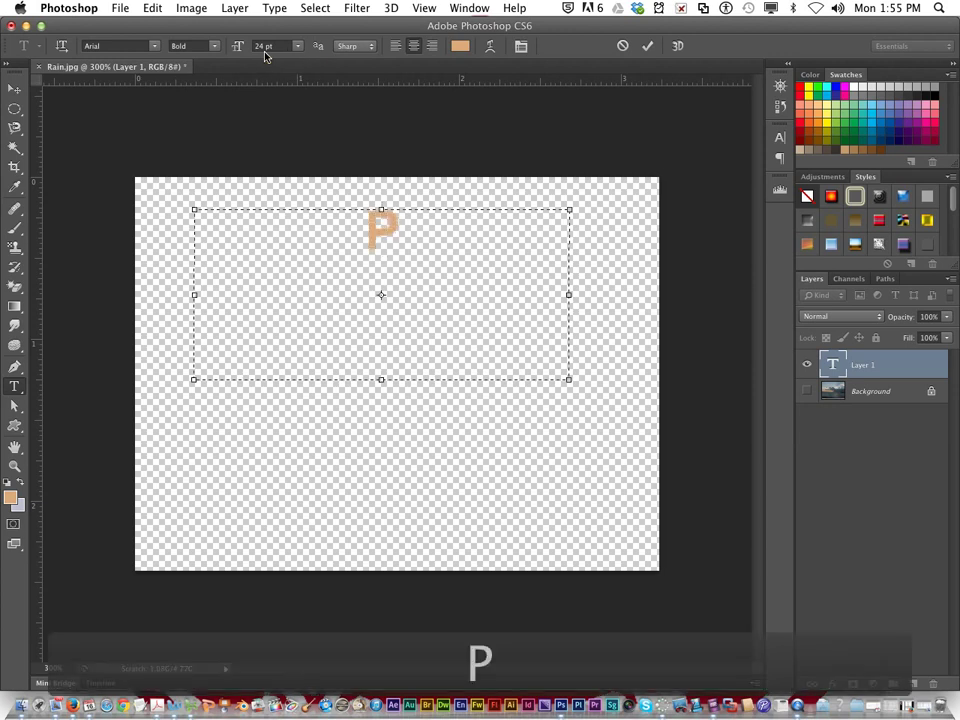
{"action": "type", "text": "artl"}
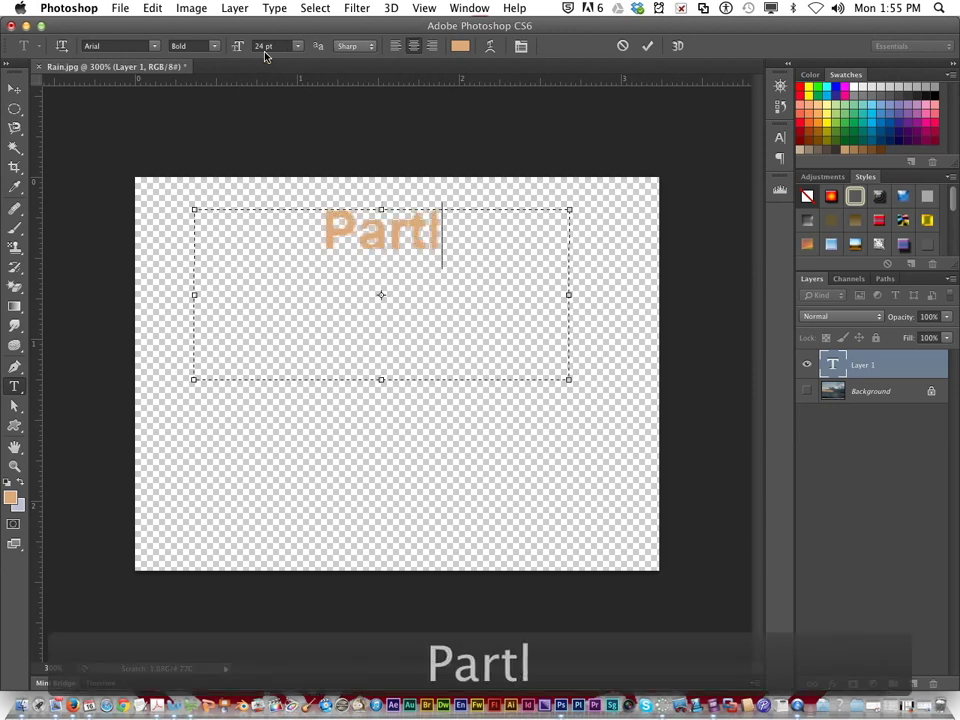
{"action": "type", "text": "y Cloud"}
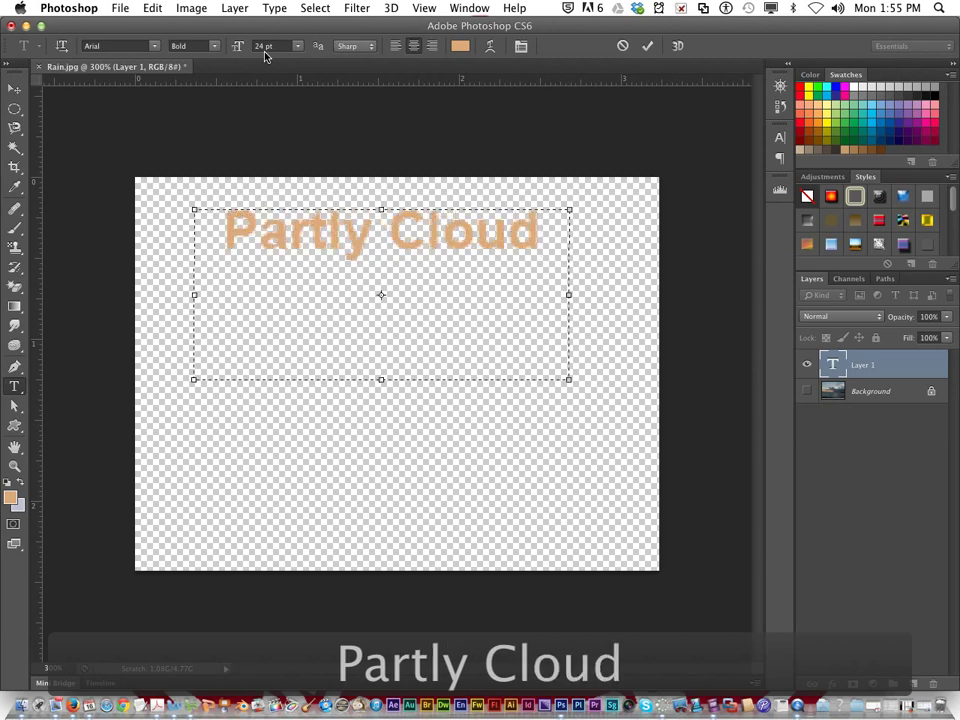
{"action": "type", "text": "y"}
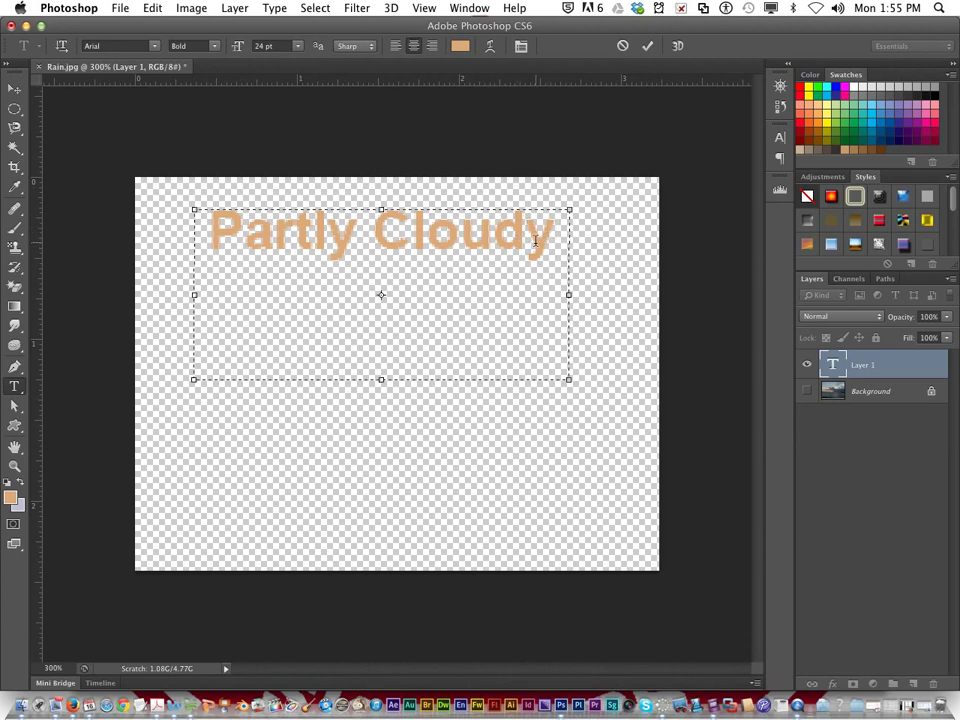
Select the whole "Partly Cloudy" text and check its color in the text Color Picker, keeping the sampled color.
{"action": "left_click_drag", "start_coordinate": [550, 240], "coordinate": [208, 235]}
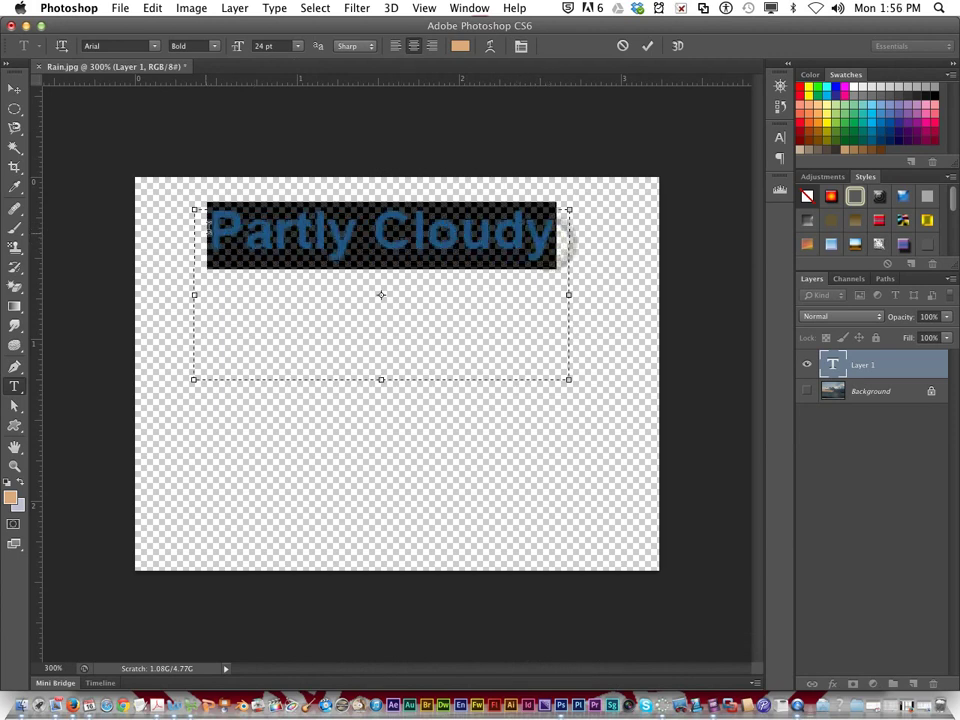
{"action": "left_click", "coordinate": [461, 48]}
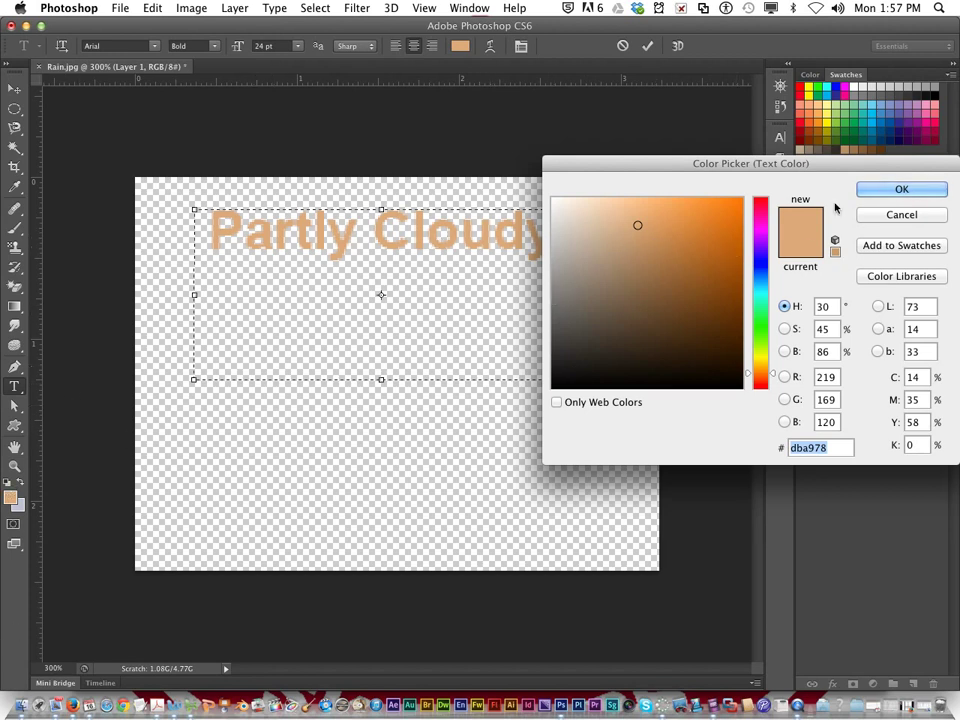
{"action": "left_click", "coordinate": [879, 199]}
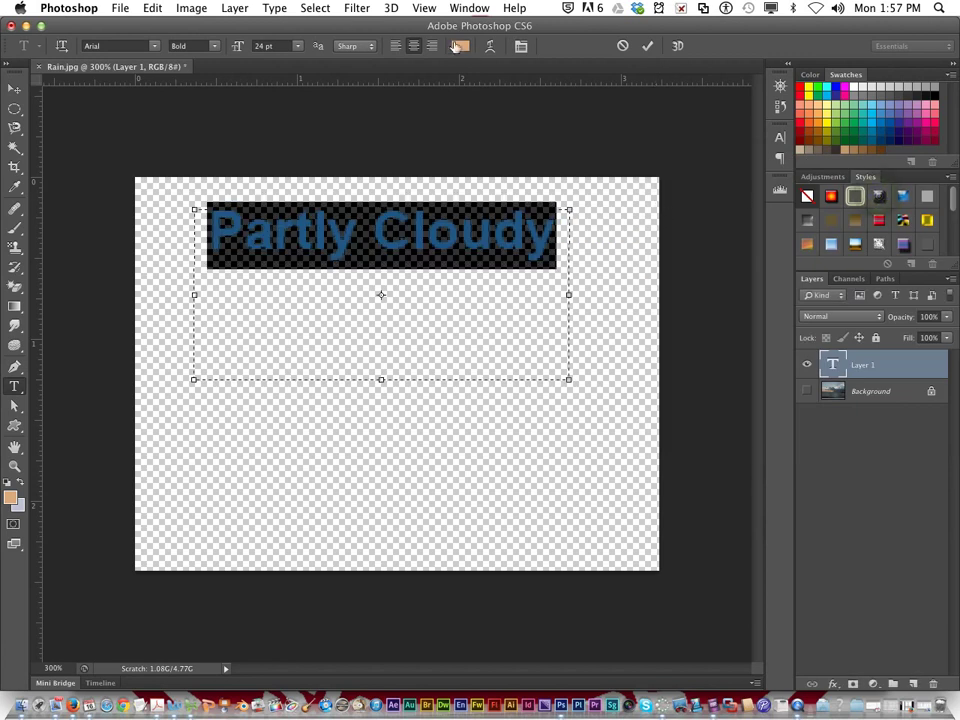
Commit the "Partly Cloudy" text and turn the Background layer's visibility back on.
{"action": "left_click", "coordinate": [460, 275]}
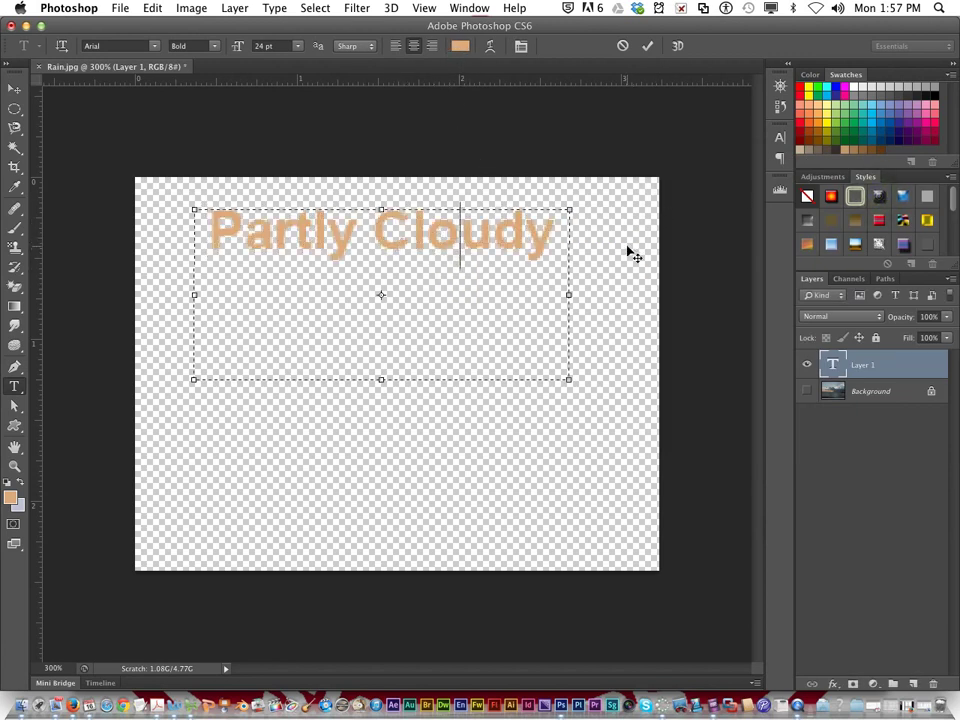
{"action": "key", "text": "super+Return"}
{"action": "left_click", "coordinate": [808, 392]}
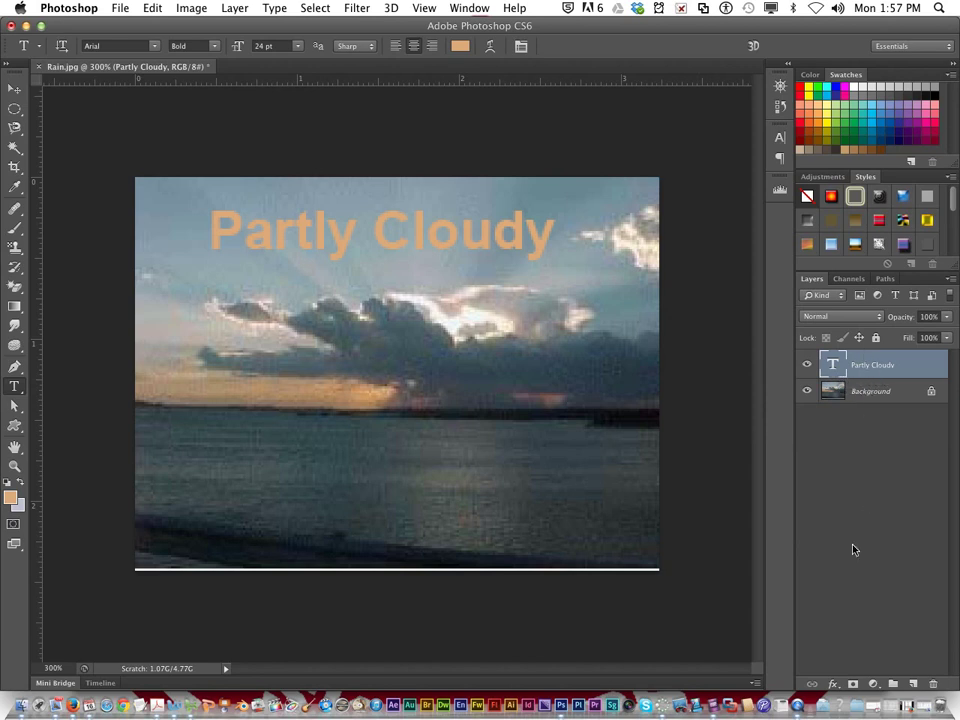
Add and delete an empty layer above the text layer, and do the same with a point-text layer reading "ffg".
{"action": "left_click", "coordinate": [913, 684]}
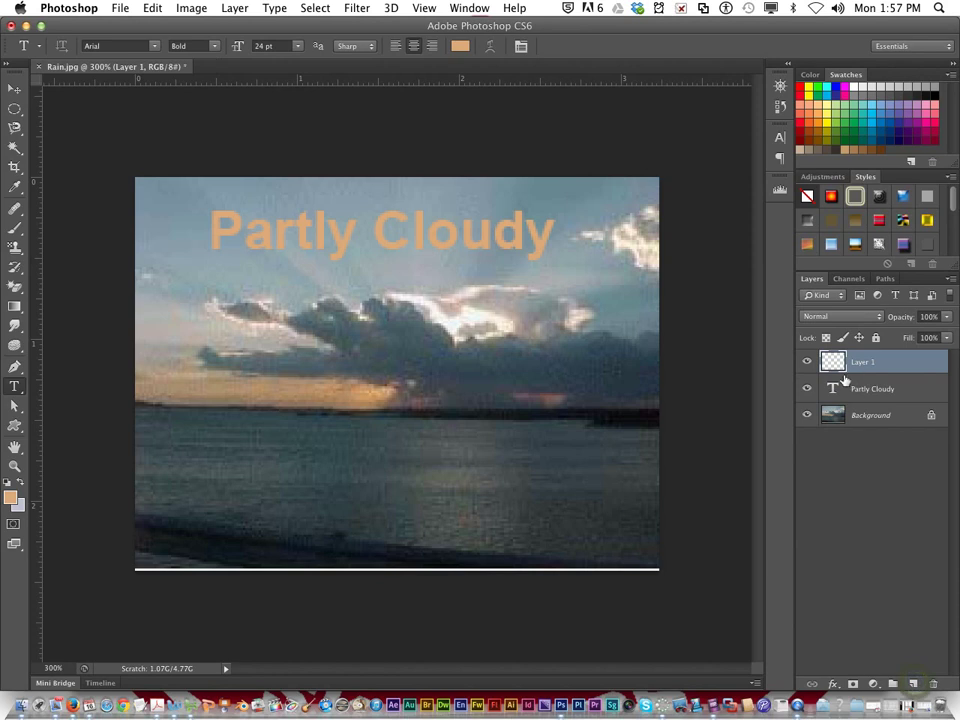
{"action": "left_click_drag", "start_coordinate": [857, 360], "coordinate": [935, 686]}
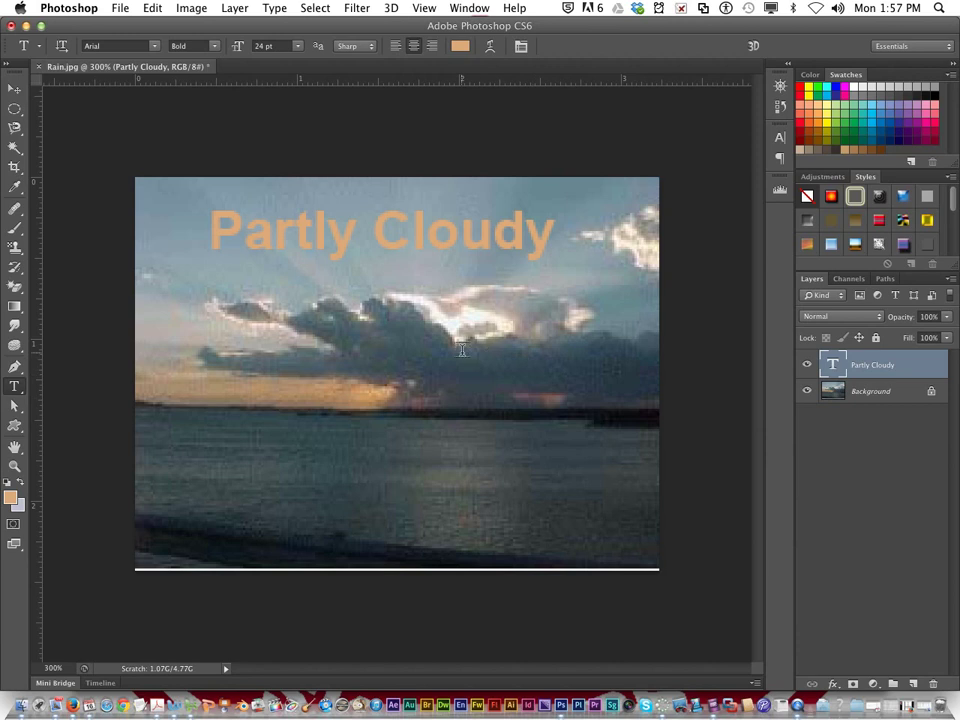
{"action": "left_click", "coordinate": [512, 350]}
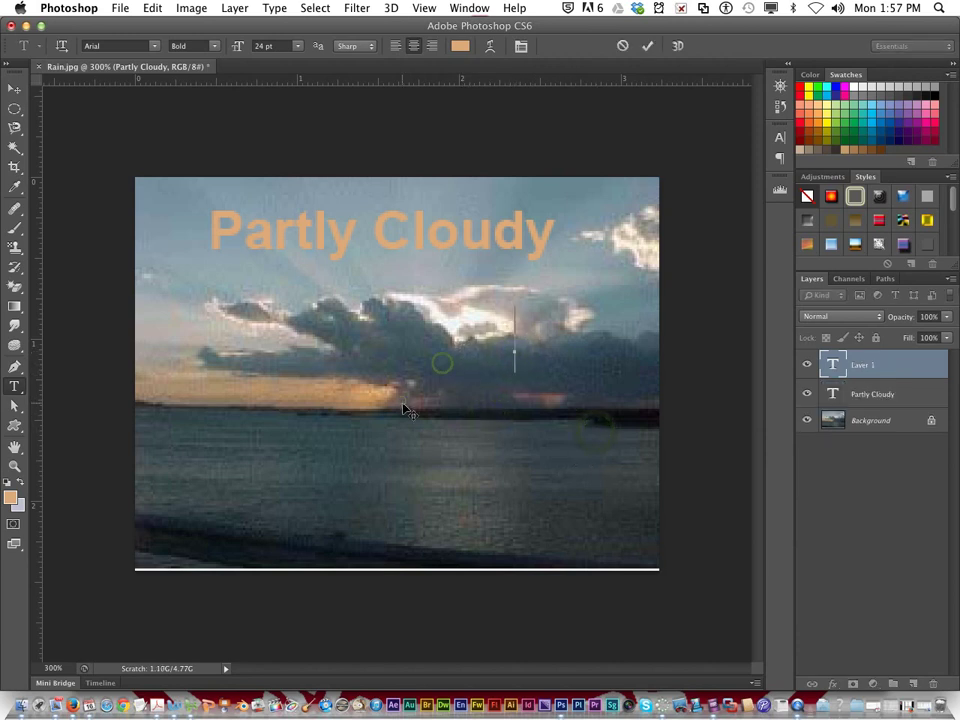
{"action": "type", "text": "ffg"}
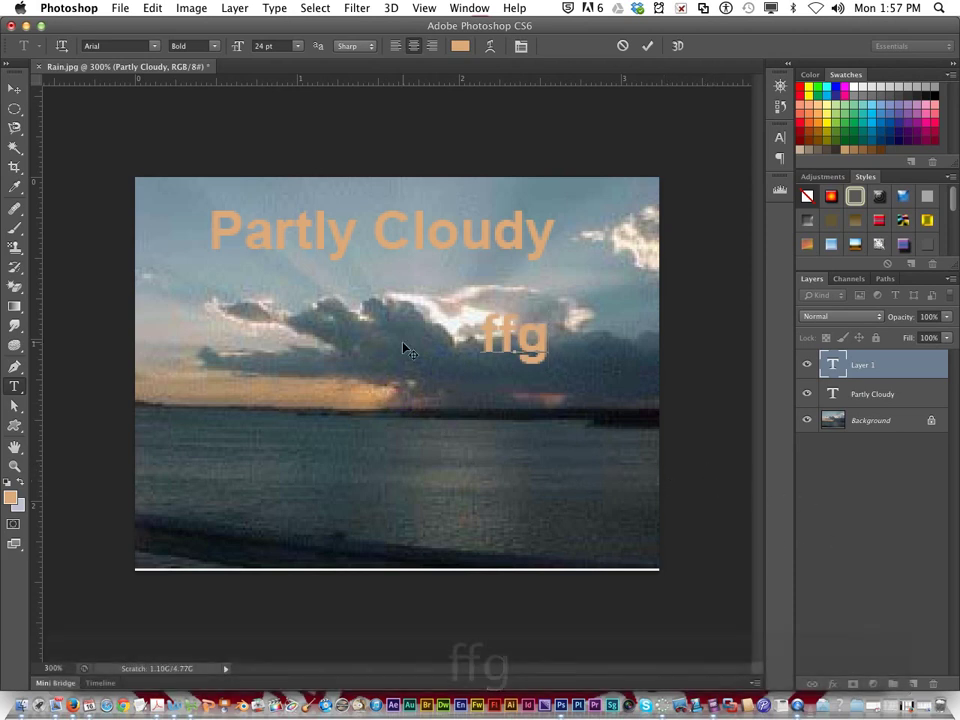
{"action": "left_click", "coordinate": [14, 91]}
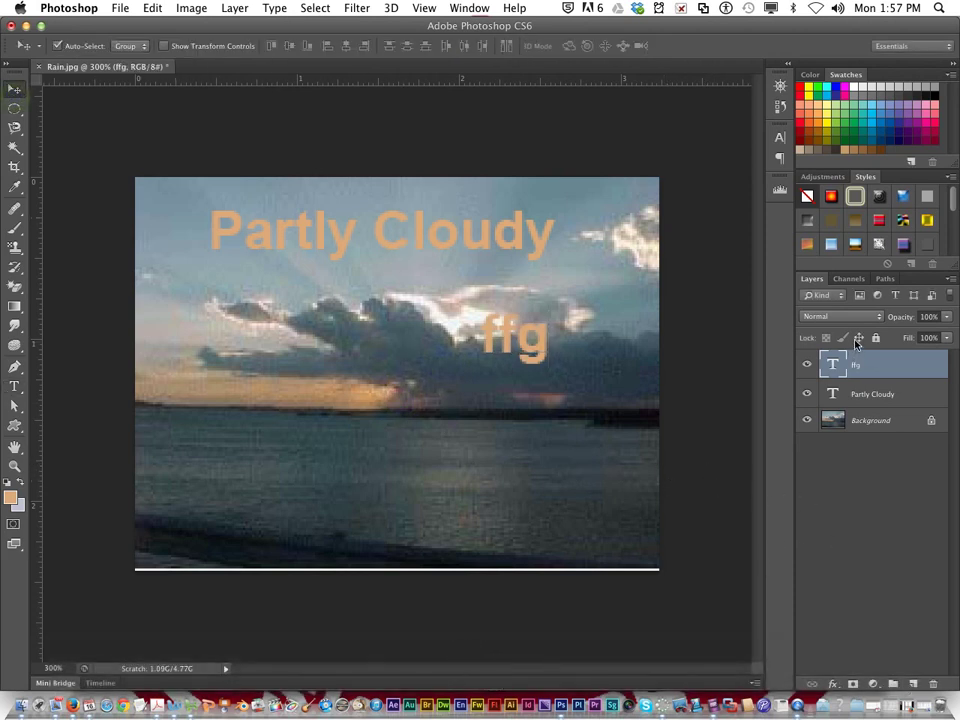
{"action": "left_click_drag", "start_coordinate": [898, 366], "coordinate": [933, 683]}
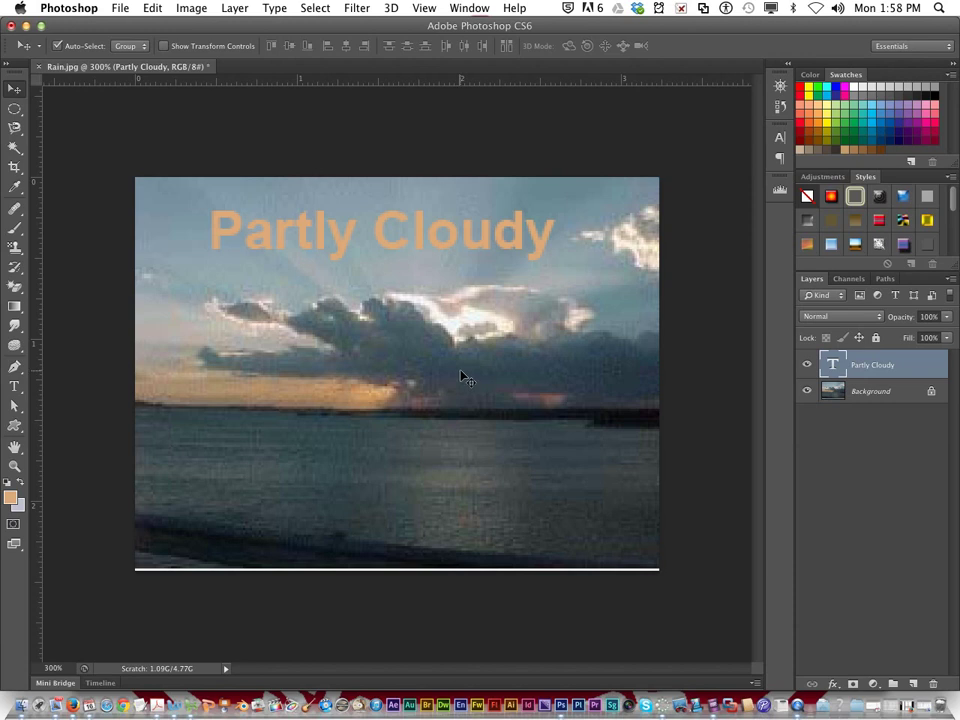
Save the image as RainLayer.psd in the 3a lesson 1 folder, in Photoshop format with layers and Maximize Compatibility kept on.
{"action": "left_click", "coordinate": [121, 9]}
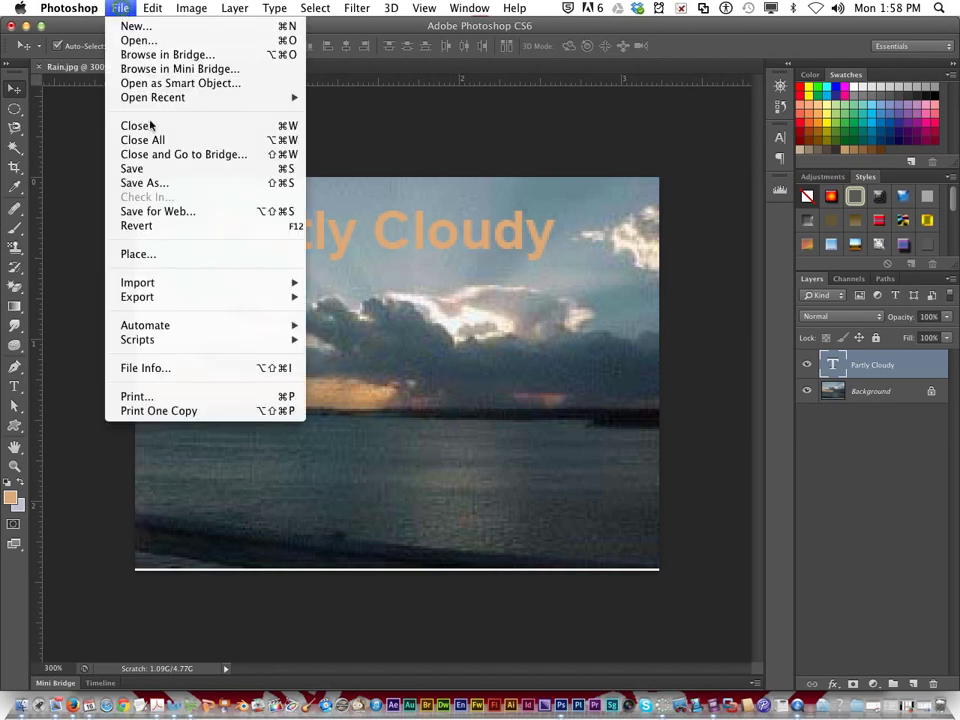
{"action": "left_click", "coordinate": [181, 182]}
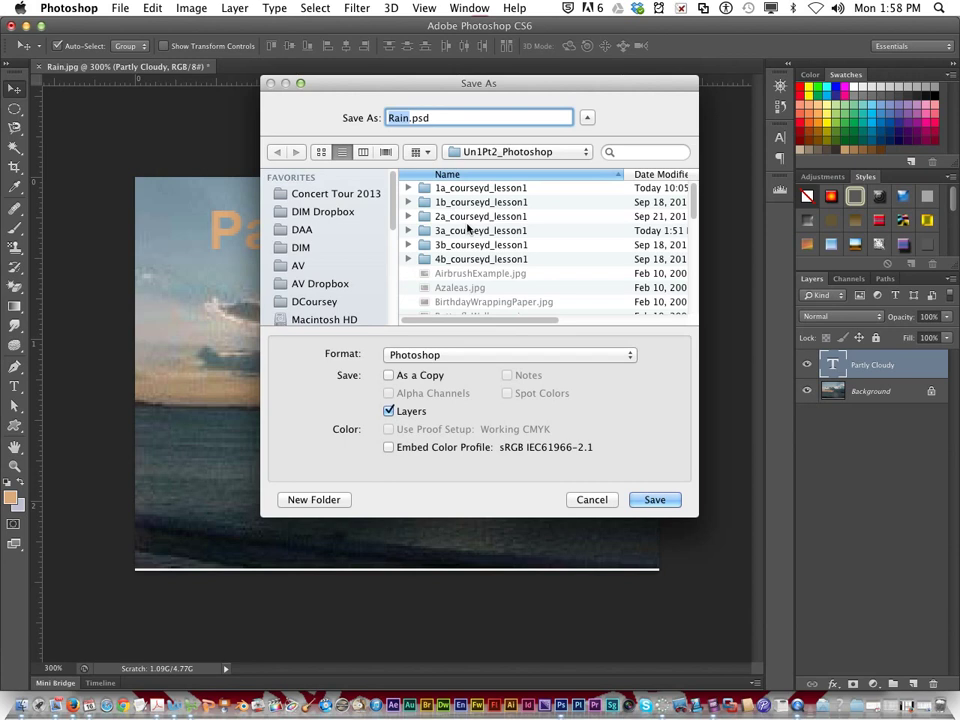
{"action": "double_click", "coordinate": [468, 231]}
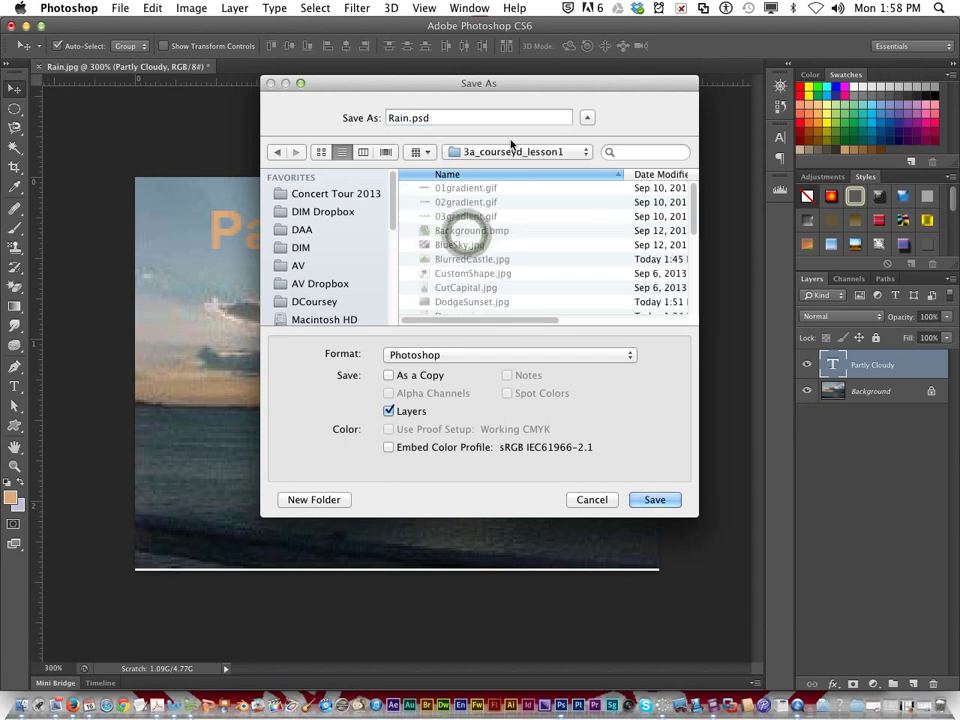
{"action": "left_click", "coordinate": [409, 118]}
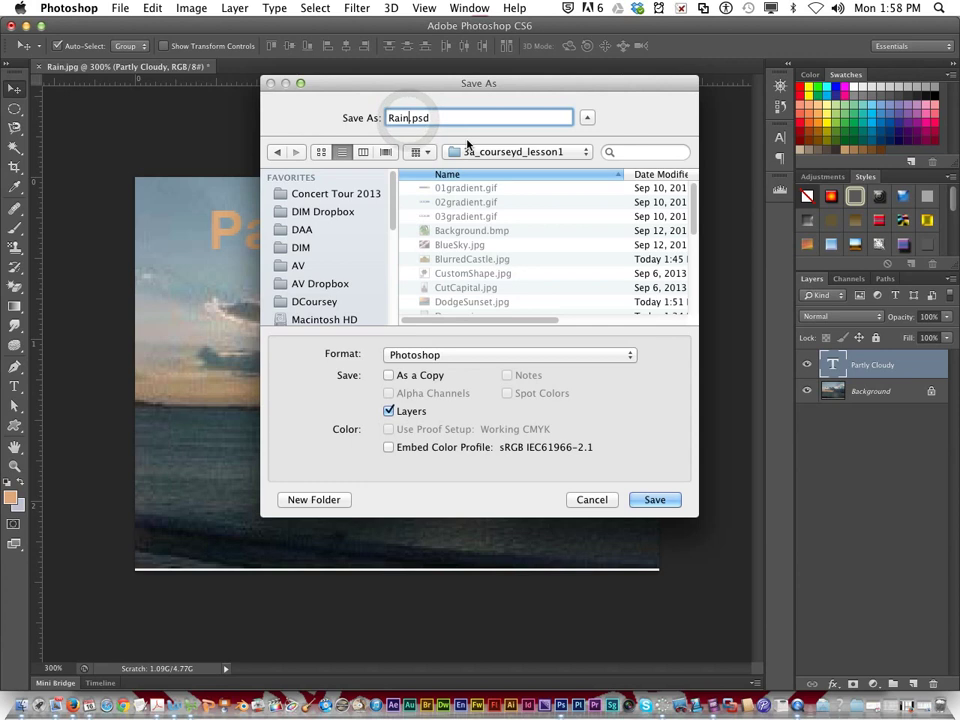
{"action": "type", "text": "Lya"}
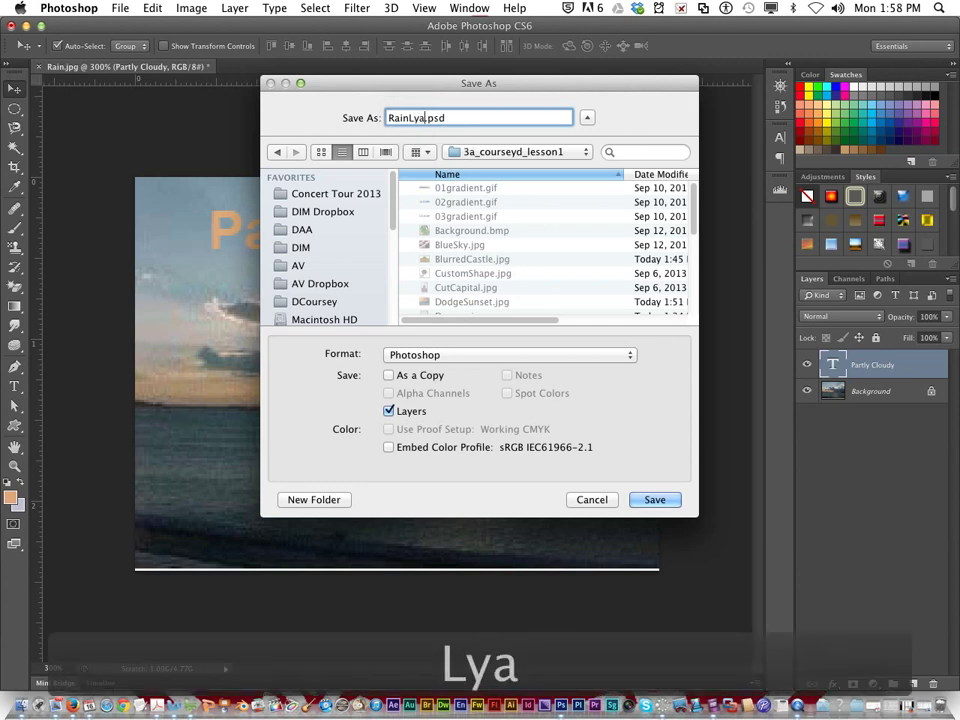
{"action": "key", "text": "BackSpace"}
{"action": "key", "text": "BackSpace"}
{"action": "type", "text": "ayer"}
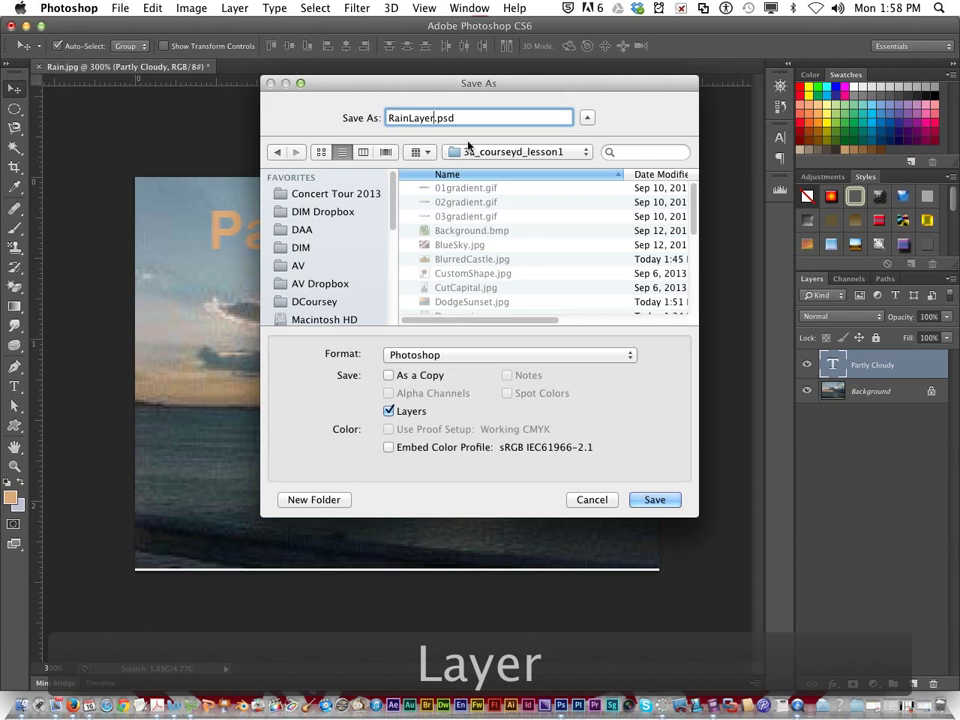
{"action": "left_click", "coordinate": [664, 503]}
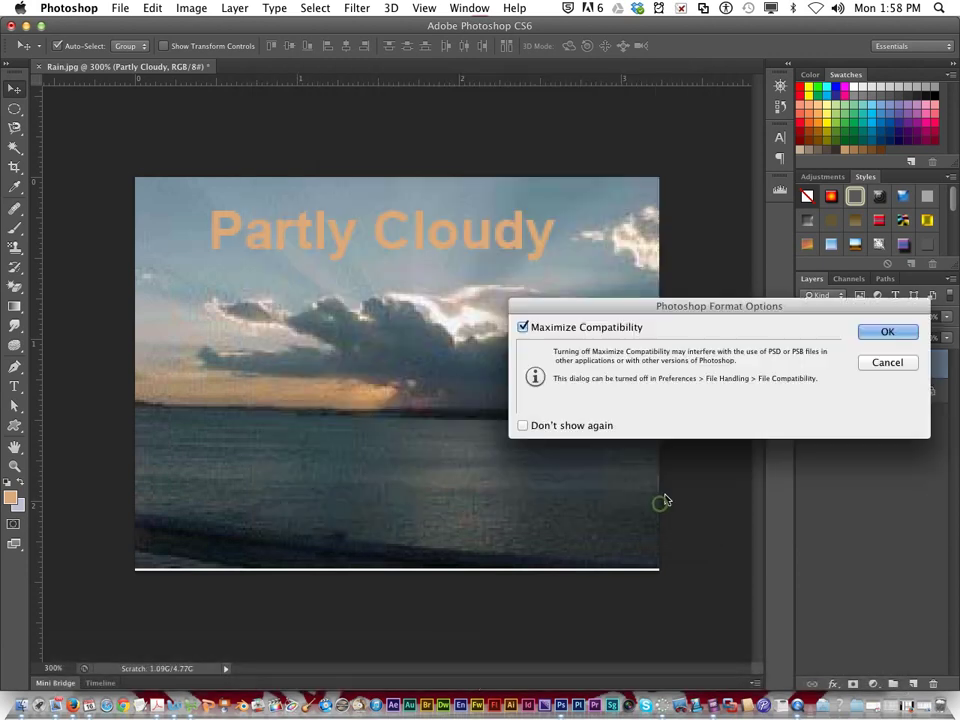
{"action": "left_click", "coordinate": [900, 334]}
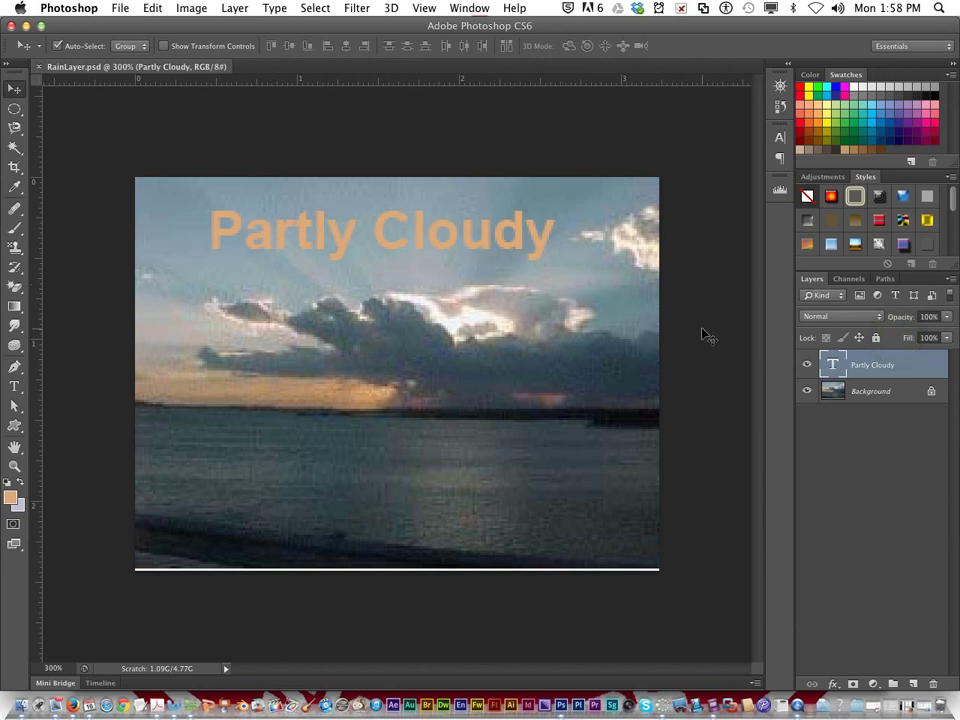